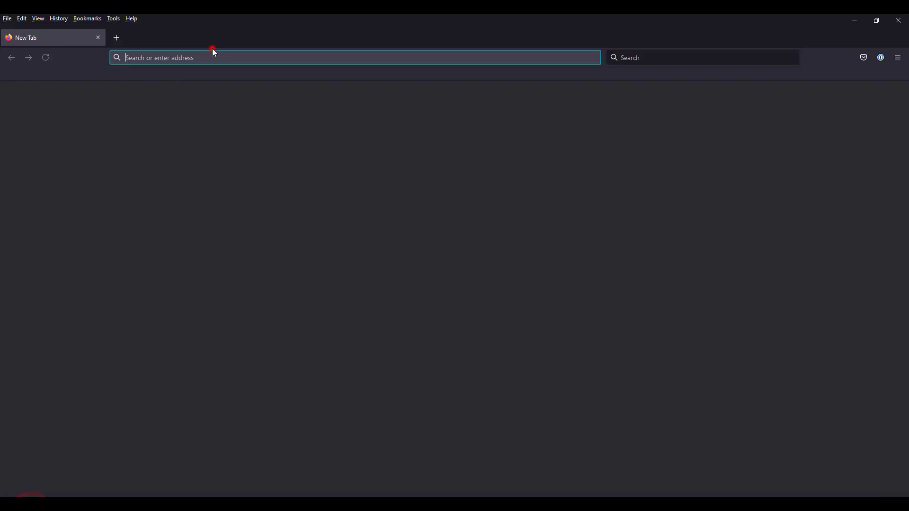
# Step: Load igel.com in Firefox and accept the site's cookies
pyautogui.click(212, 51)
pyautogui.write('igel.com')
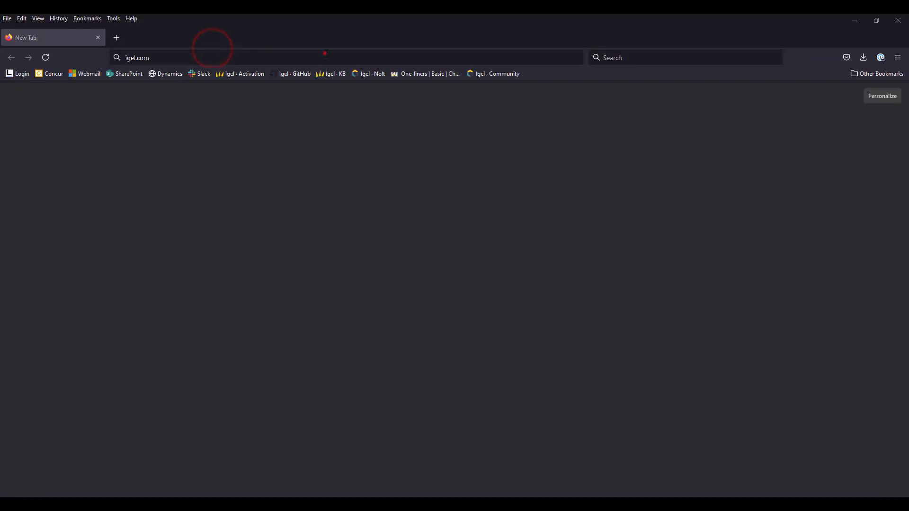
pyautogui.press('Return')
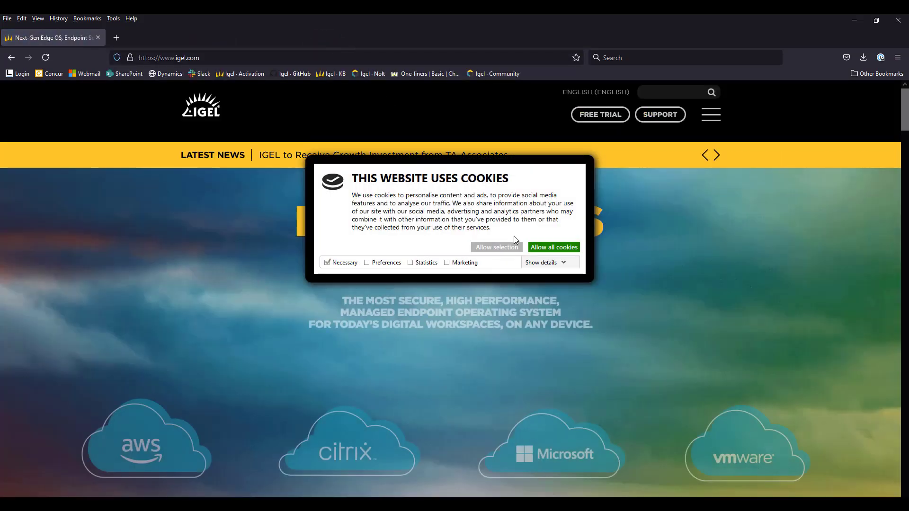
pyautogui.click(510, 247)
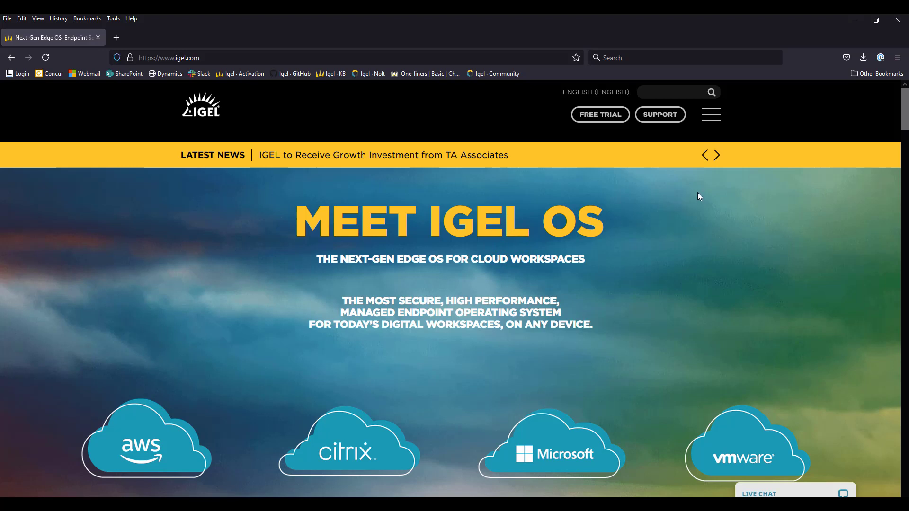
# Step: Search the site for 'downloads' and open the Software Downloads – Workspace Edition result
pyautogui.click(697, 94)
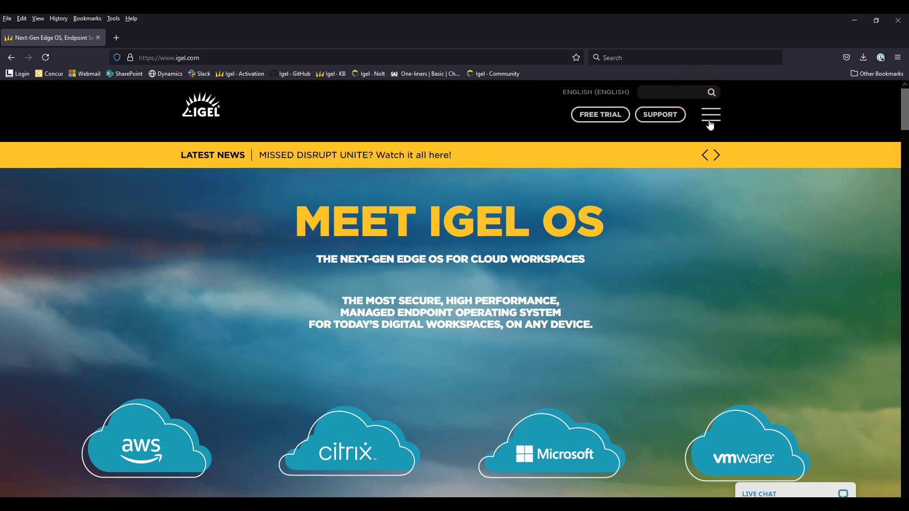
pyautogui.click(669, 90)
pyautogui.write('down')
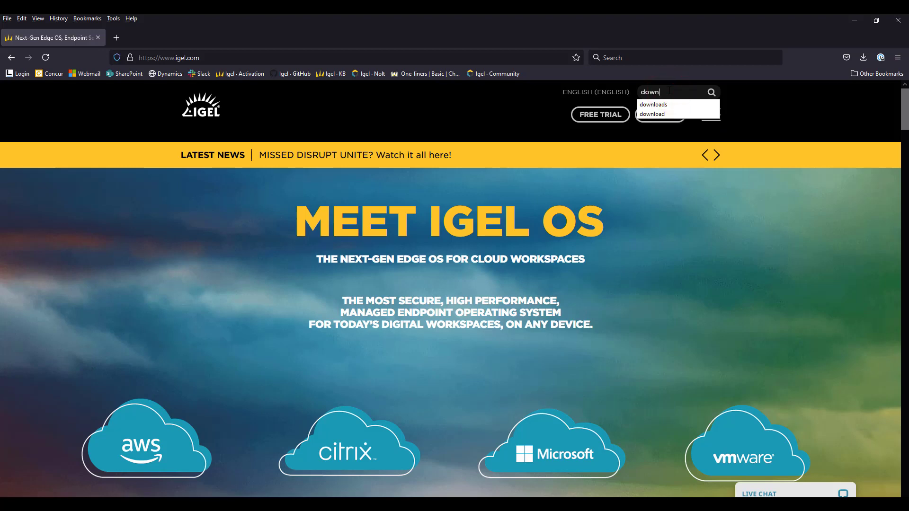
pyautogui.write('loads')
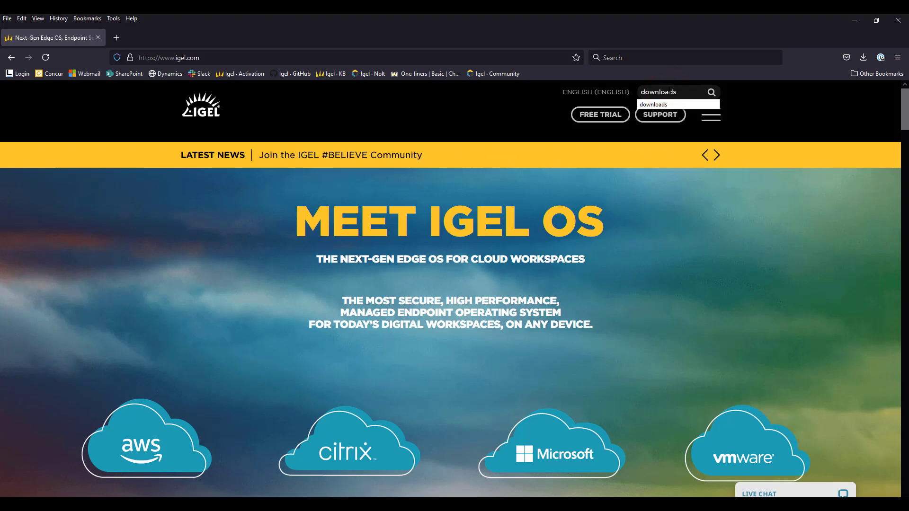
pyautogui.press('Return')
pyautogui.scroll(-2, 531, 233)
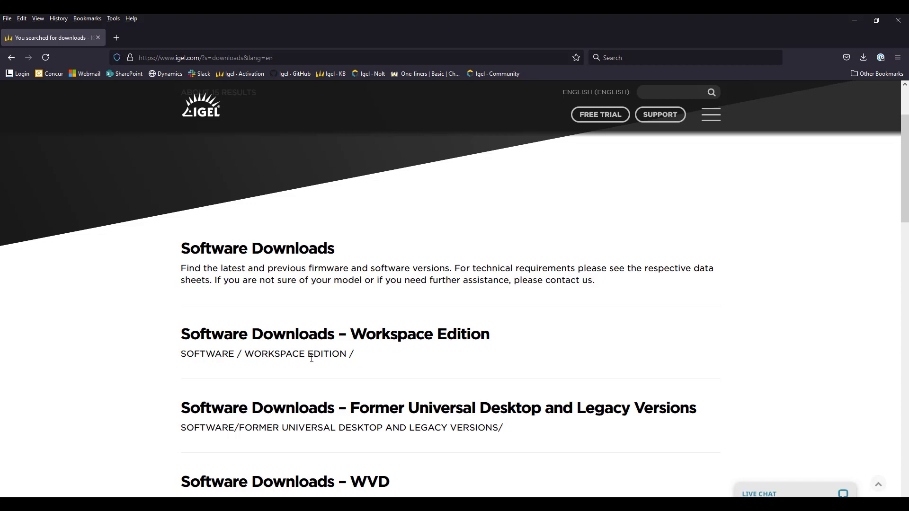
pyautogui.click(326, 339)
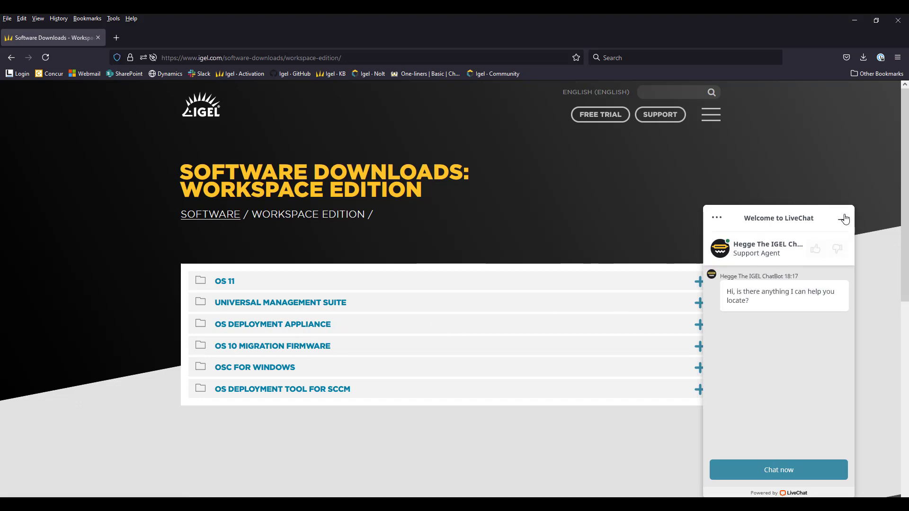
# Step: Minimize the LiveChat panel so the Workspace Edition download categories are visible
pyautogui.click(846, 220)
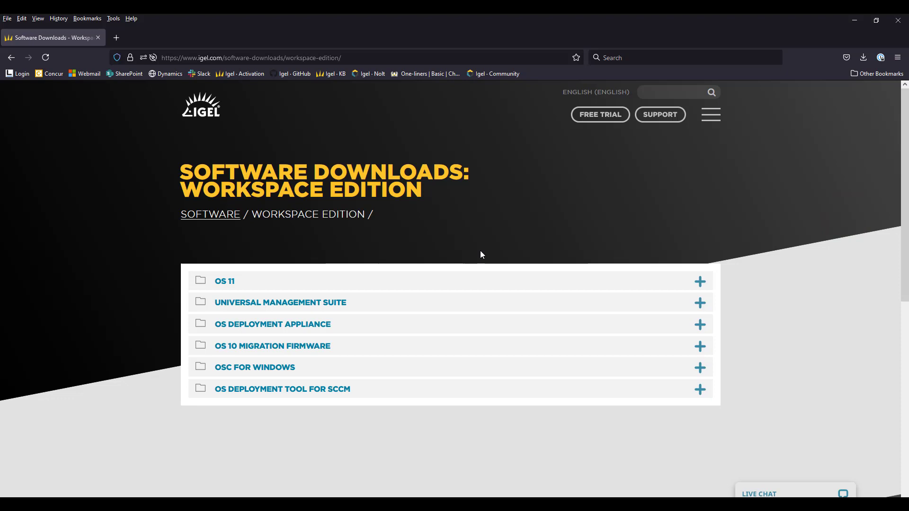
# Step: Expand OS 11 and its OS Creator list, briefly opening and closing Firmware Updates
pyautogui.click(227, 283)
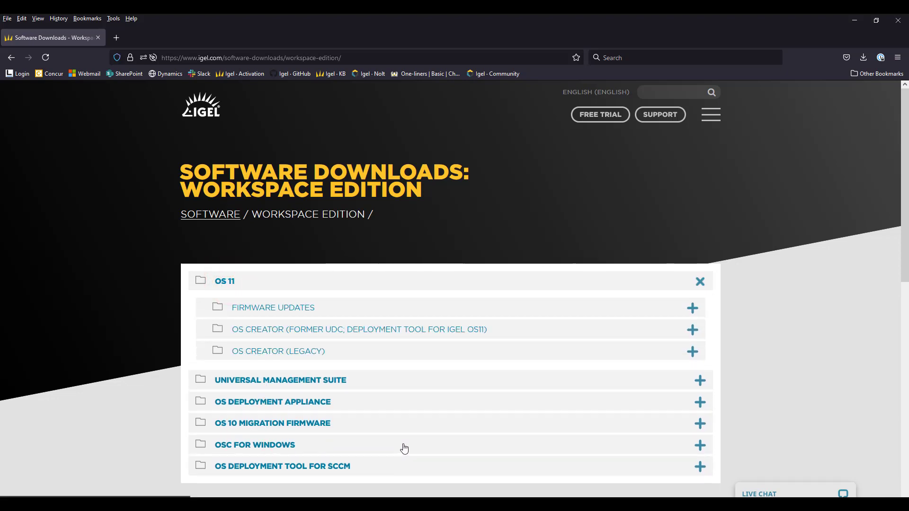
pyautogui.scroll(-2, 406, 448)
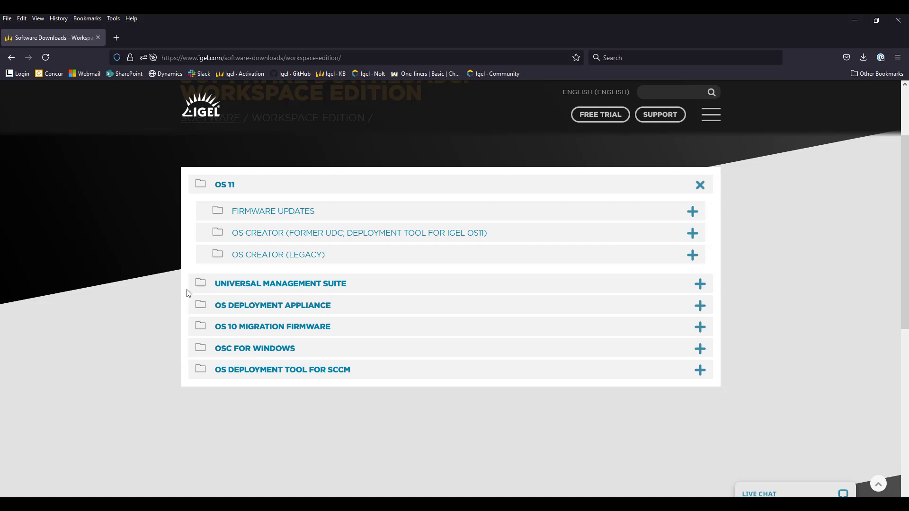
pyautogui.click(271, 237)
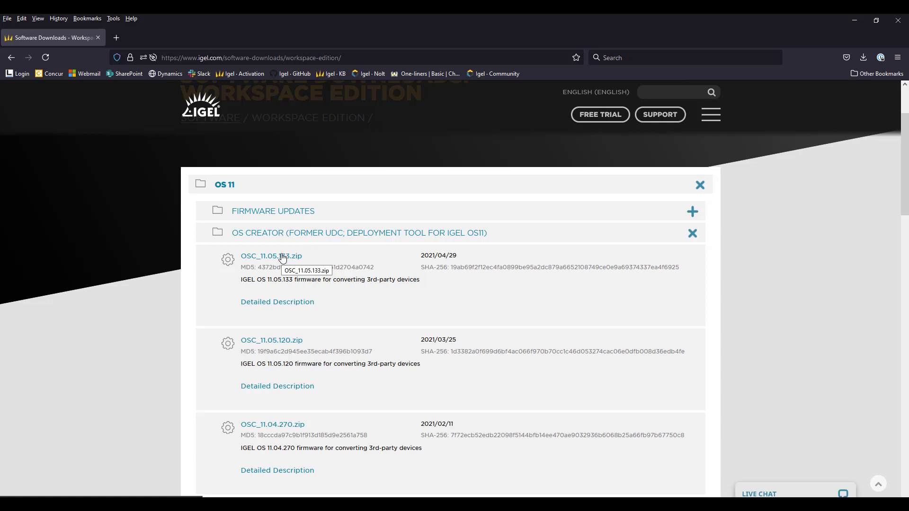
pyautogui.click(274, 217)
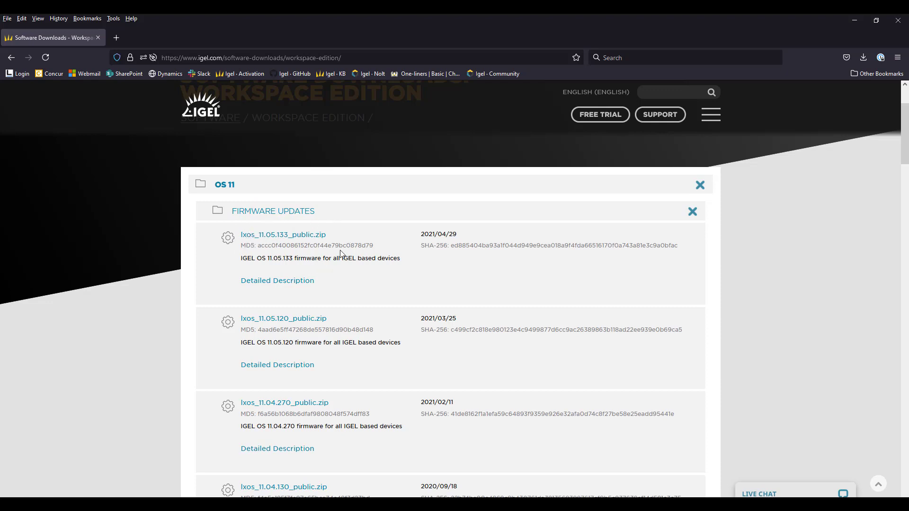
pyautogui.click(284, 215)
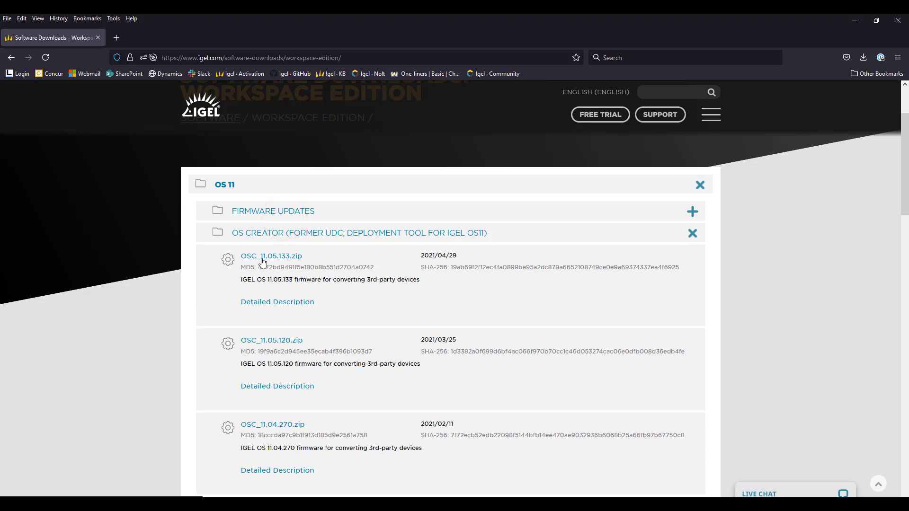
# Step: Request OSC_11.05.133.zip with the user's name, company IGEL, e-mail, country Germany, and privacy consent
pyautogui.click(295, 261)
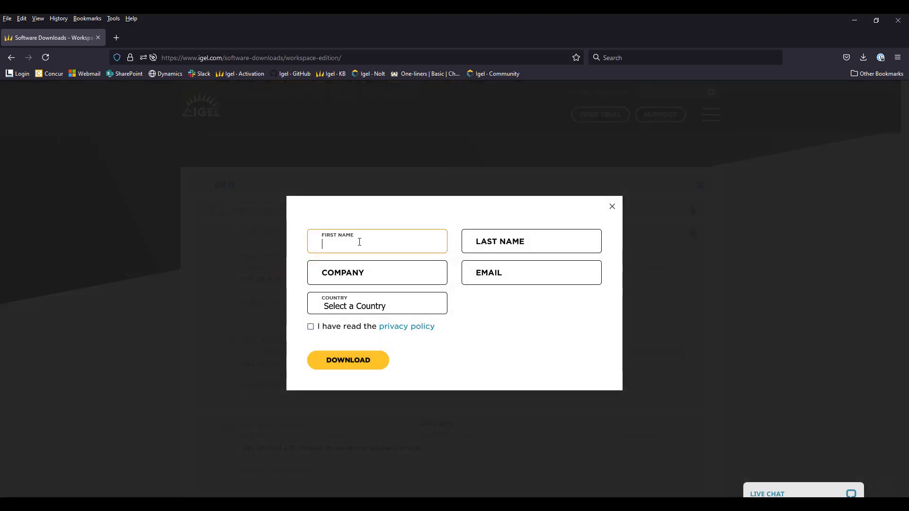
pyautogui.press('Tab')
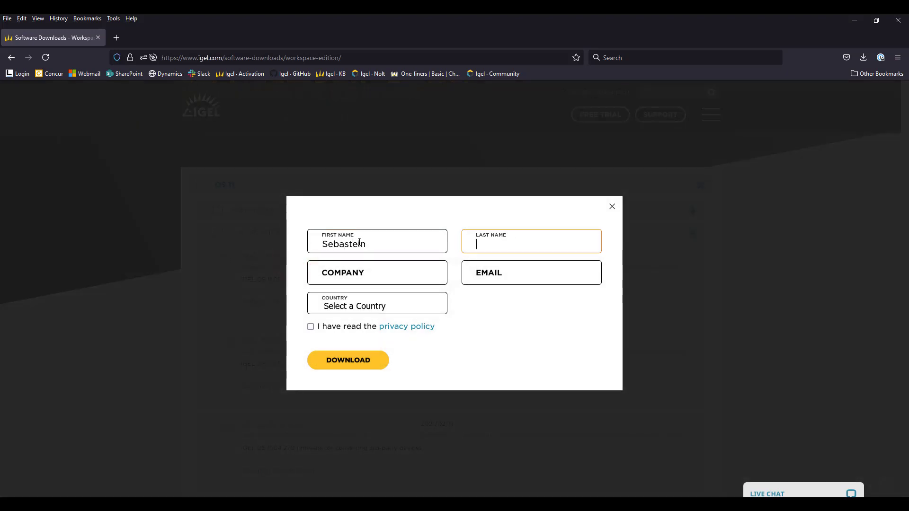
pyautogui.press('Tab')
pyautogui.press('Tab')
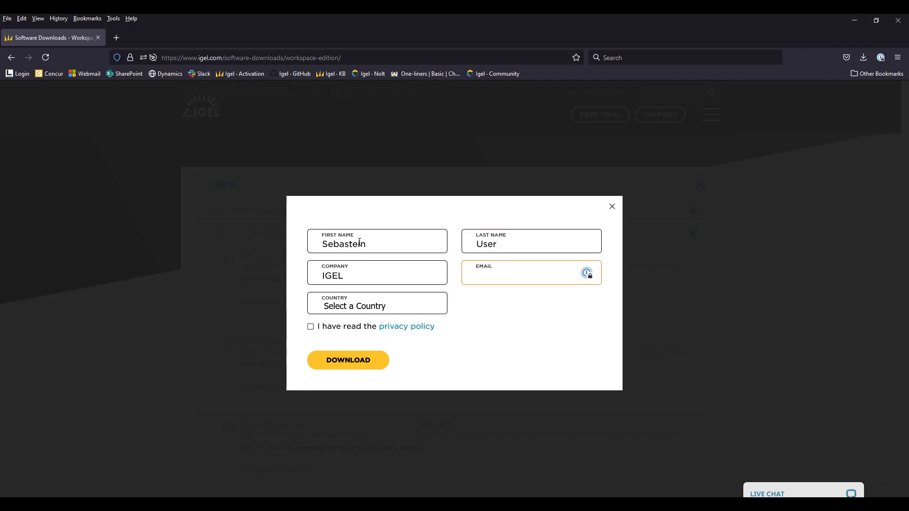
pyautogui.click(368, 302)
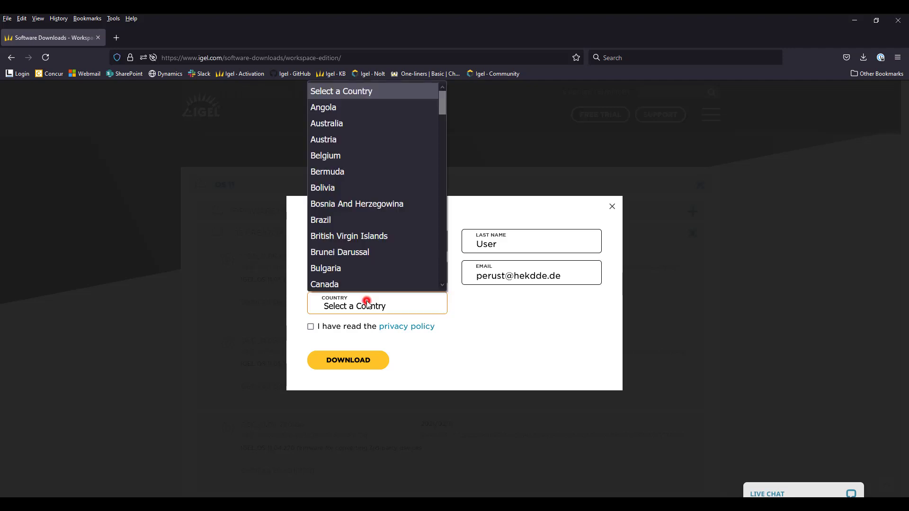
pyautogui.scroll(-10, 362, 230)
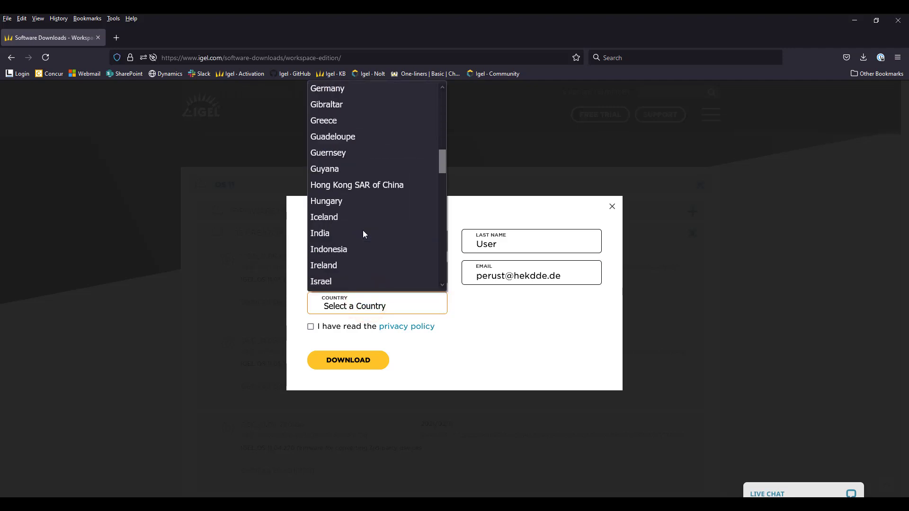
pyautogui.click(341, 90)
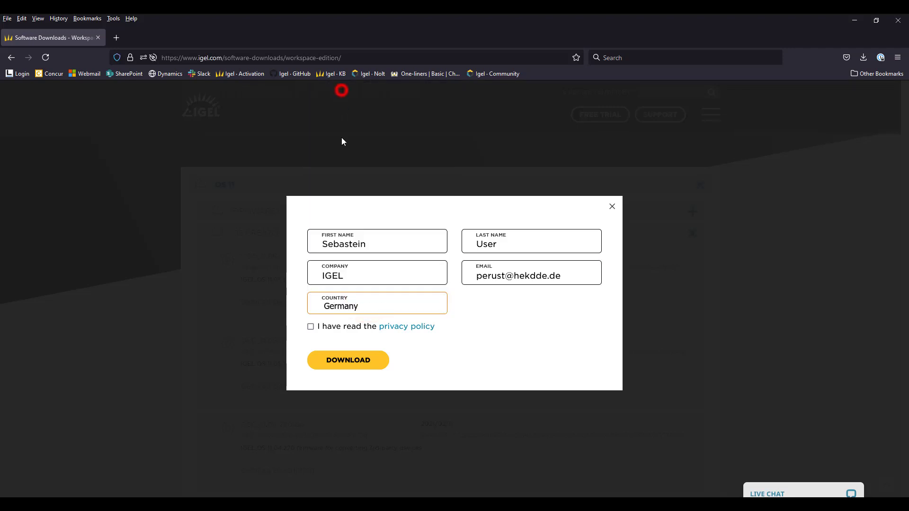
pyautogui.click(311, 327)
pyautogui.click(353, 362)
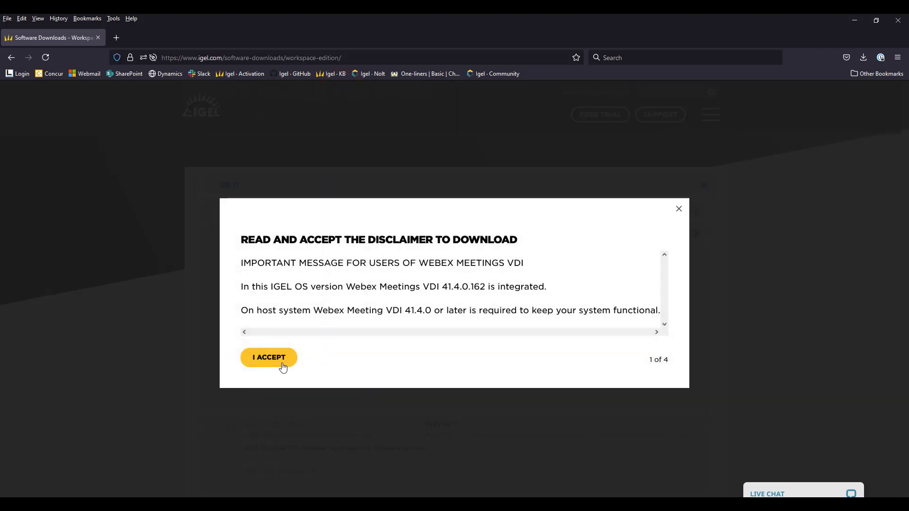
# Step: Accept all four disclaimer pages: Webex Meetings, license agreement, other EULAs, and export control
pyautogui.click(283, 367)
pyautogui.click(265, 421)
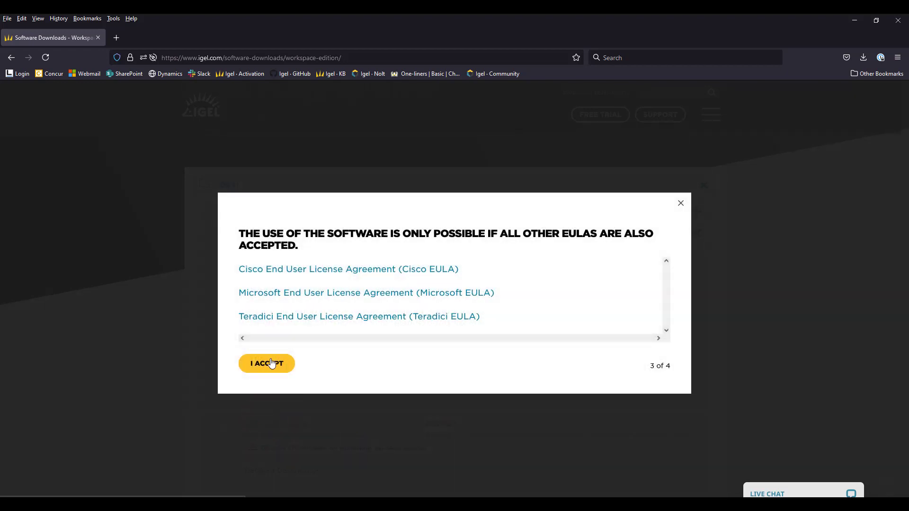
pyautogui.click(269, 362)
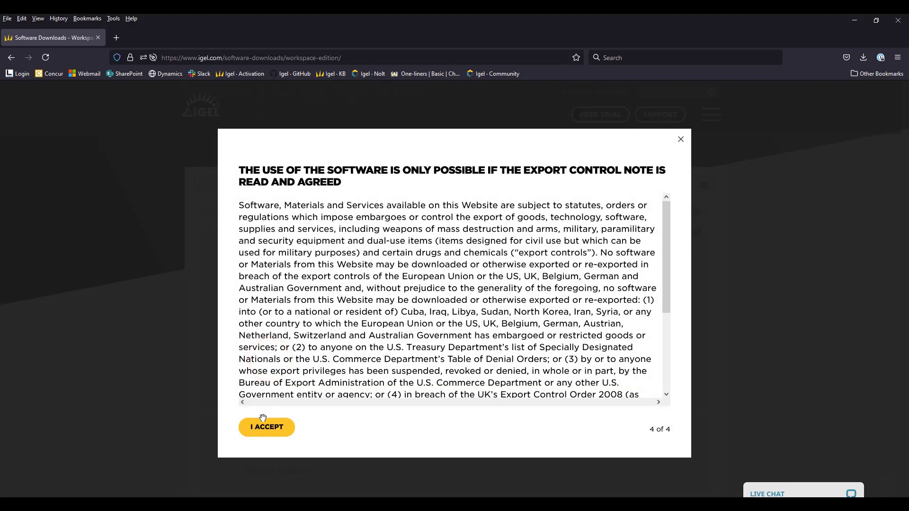
pyautogui.click(264, 425)
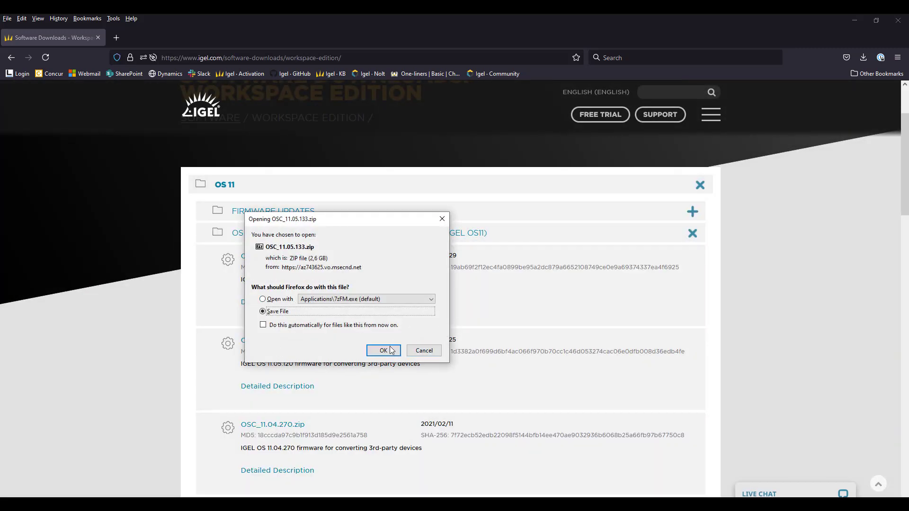
# Step: Save OSC_11.05.133.zip into the Downloads folder and collapse the OS Creator list
pyautogui.click(390, 350)
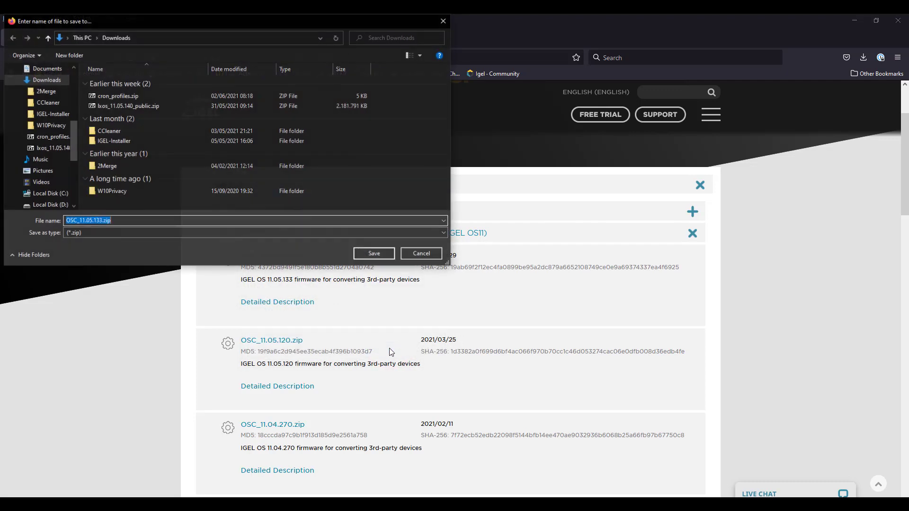
pyautogui.click(365, 253)
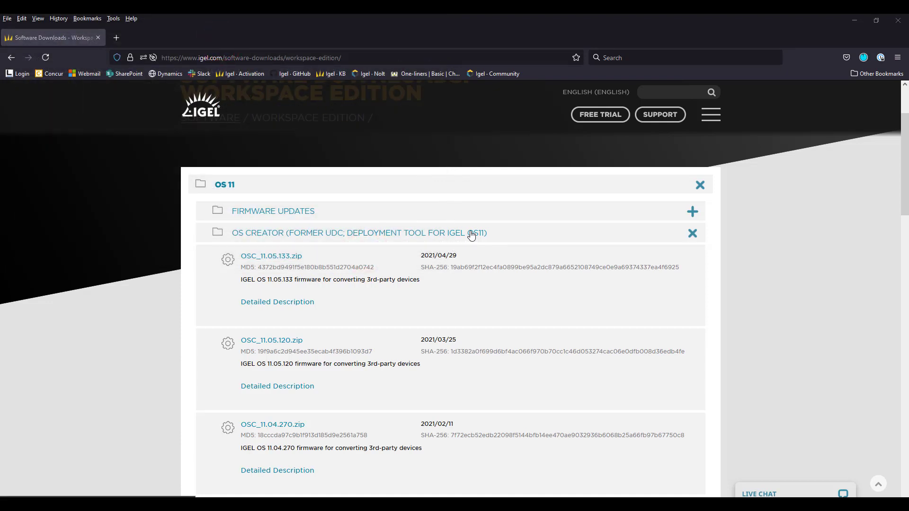
pyautogui.click(366, 234)
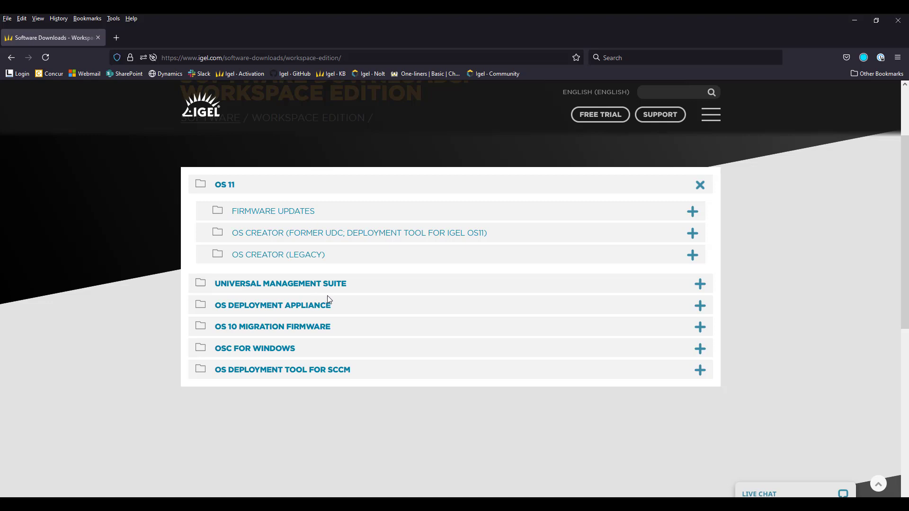
# Step: Start the OS Deployment Appliance 11.2.ova download, collapse that section, and show recent downloads
pyautogui.click(256, 303)
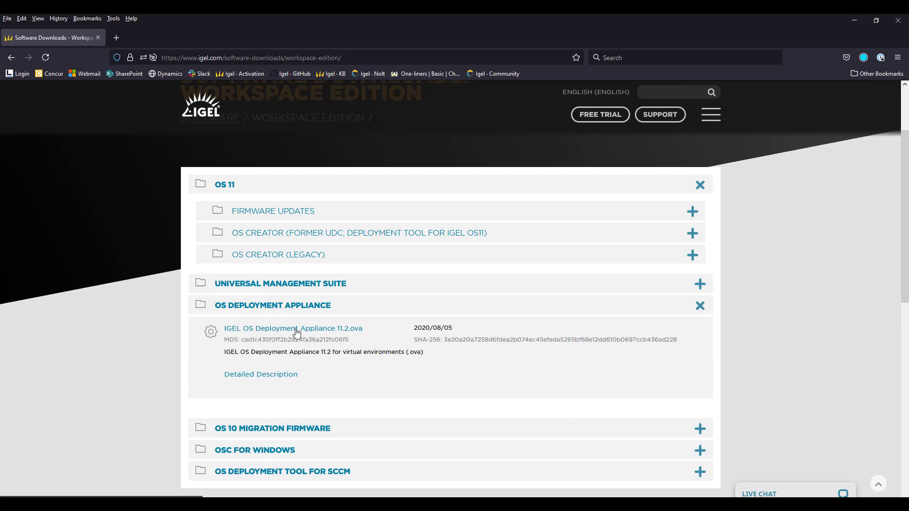
pyautogui.click(303, 329)
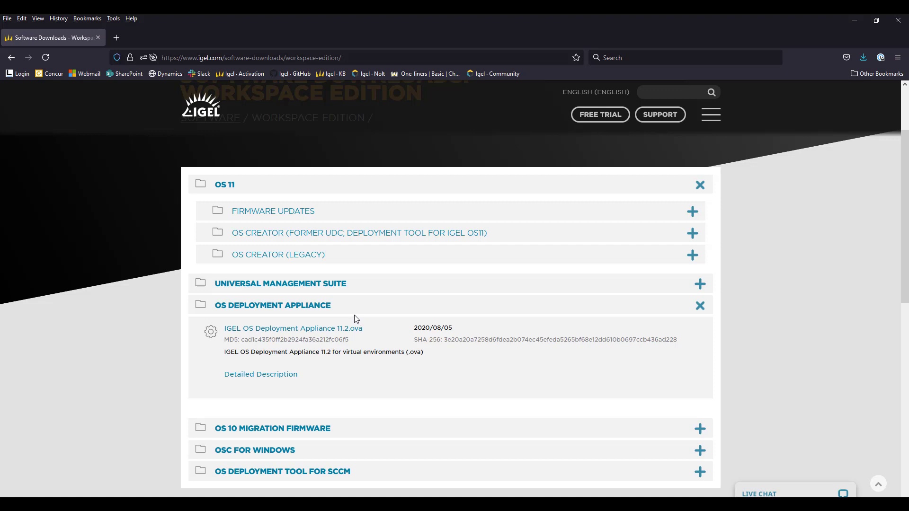
pyautogui.click(325, 310)
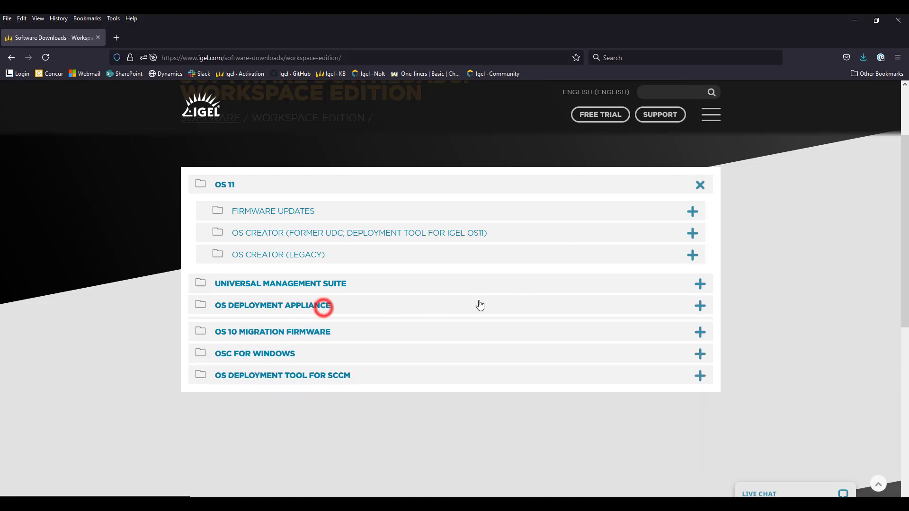
pyautogui.click(864, 57)
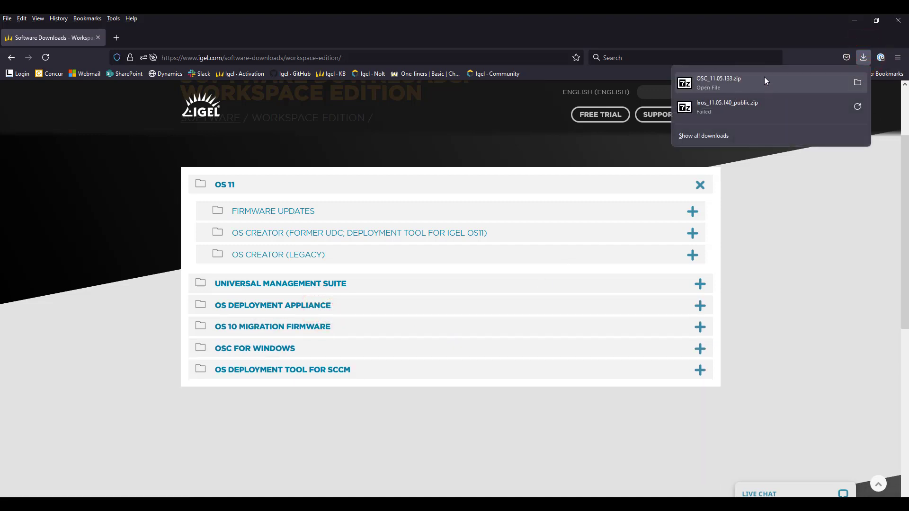
# Step: Open OSC_11.05.133.zip from its folder in 7-Zip and enter the preparestick folder
pyautogui.click(857, 84)
pyautogui.click(856, 84)
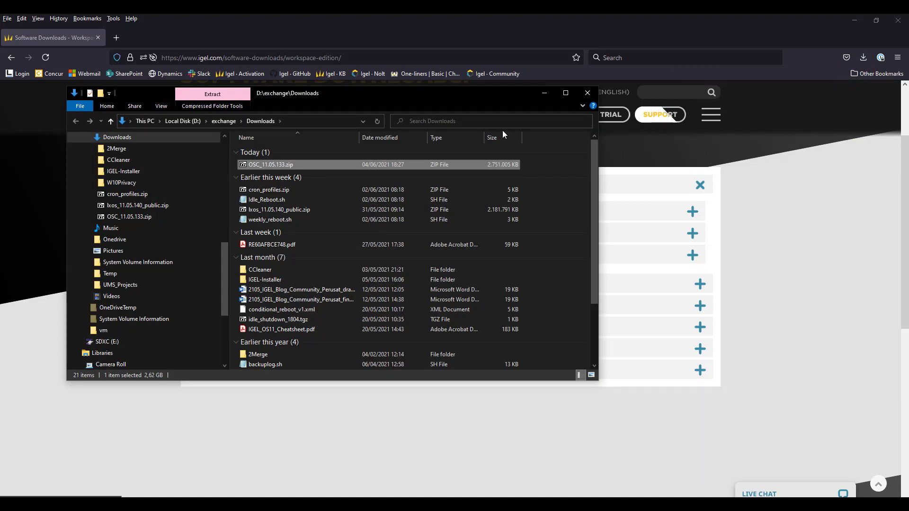
pyautogui.doubleClick(271, 165)
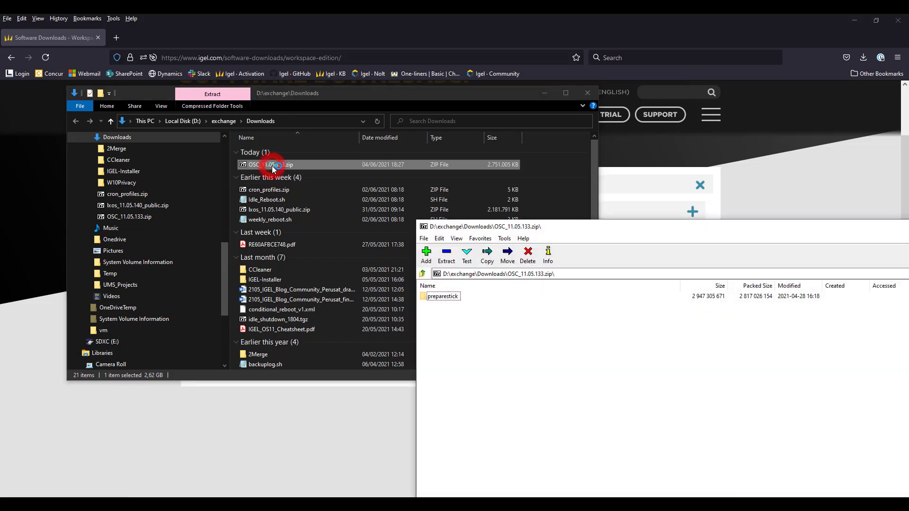
pyautogui.doubleClick(499, 227)
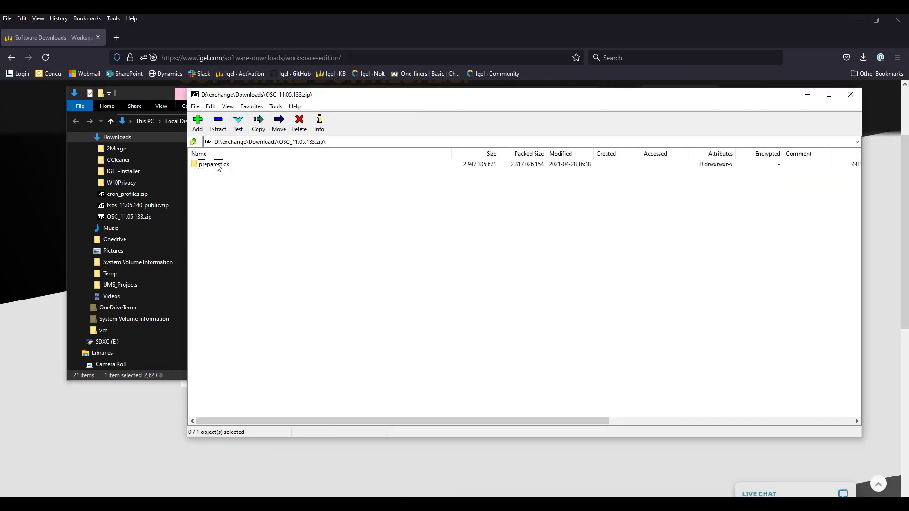
pyautogui.doubleClick(214, 164)
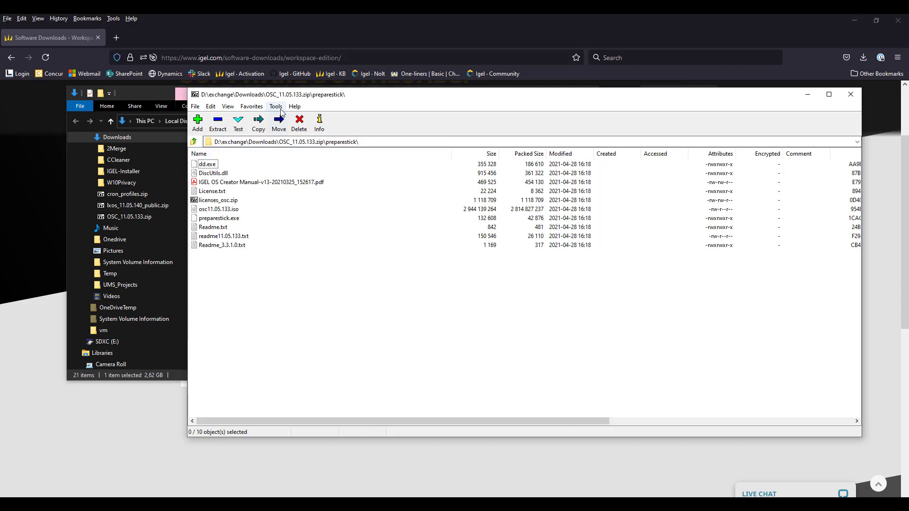
# Step: Extract all ten preparestick files into a new Downloads\OSC folder, then open that folder
pyautogui.click(206, 163)
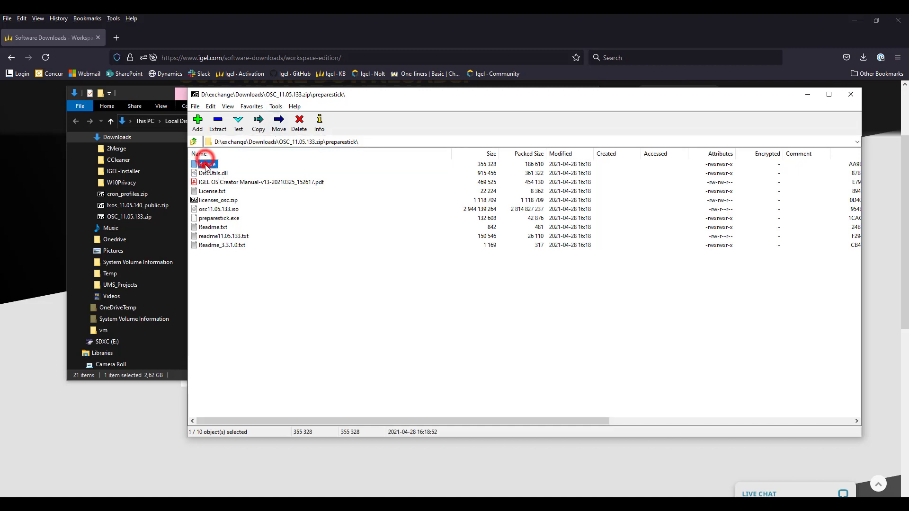
pyautogui.keyDown('shift'); pyautogui.click(222, 246); pyautogui.keyUp('shift')
pyautogui.moveTo(326, 101); pyautogui.dragTo(592, 106)
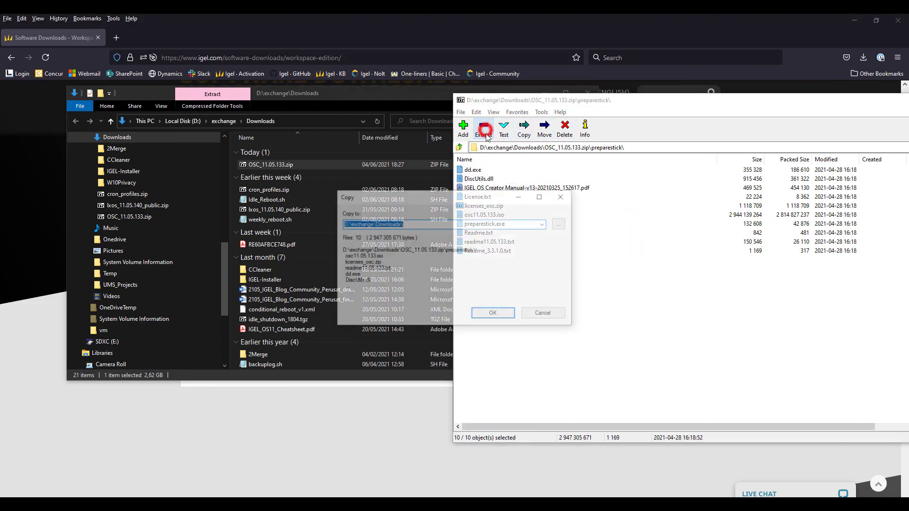
pyautogui.click(524, 127)
pyautogui.click(420, 224)
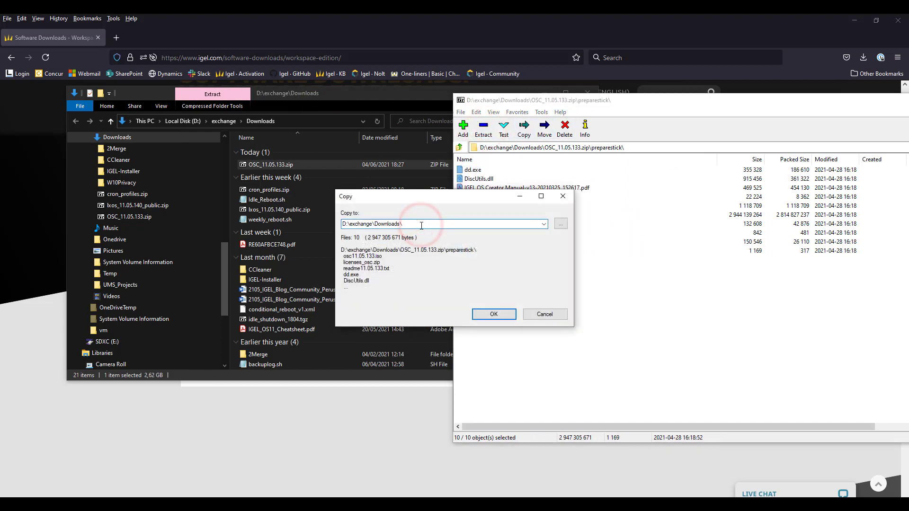
pyautogui.write('OSC')
pyautogui.press('Return')
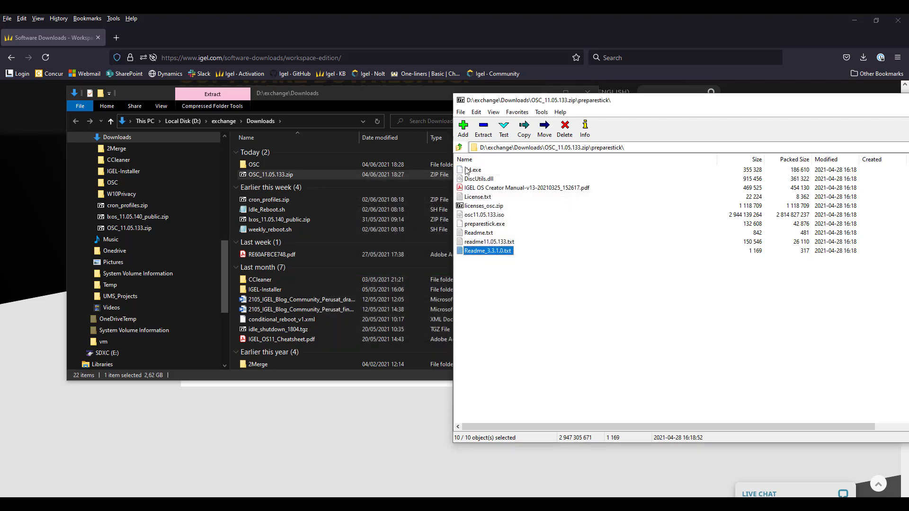
pyautogui.doubleClick(460, 102)
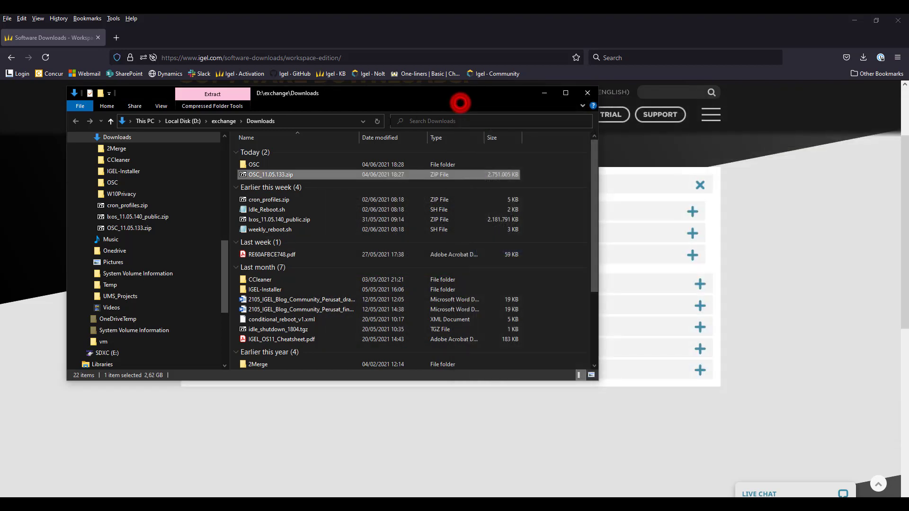
pyautogui.doubleClick(264, 164)
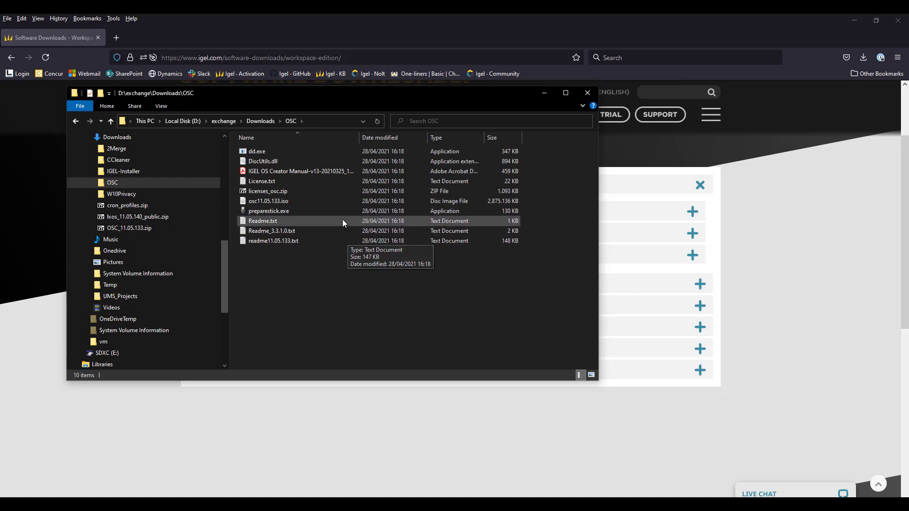
pyautogui.click(290, 212)
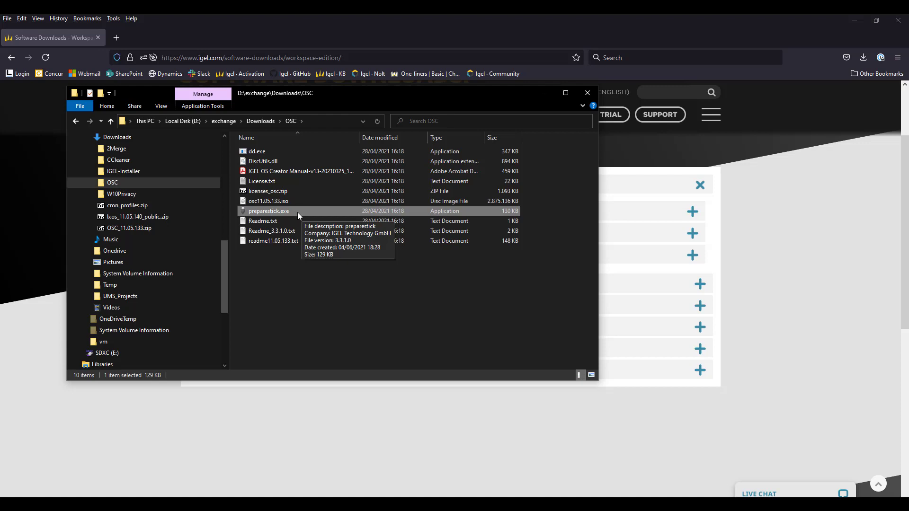
pyautogui.doubleClick(264, 211)
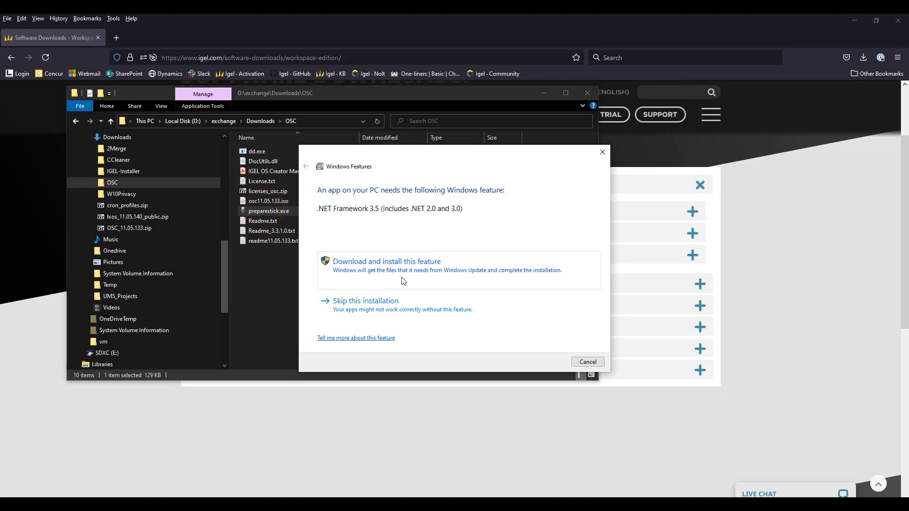
pyautogui.click(588, 362)
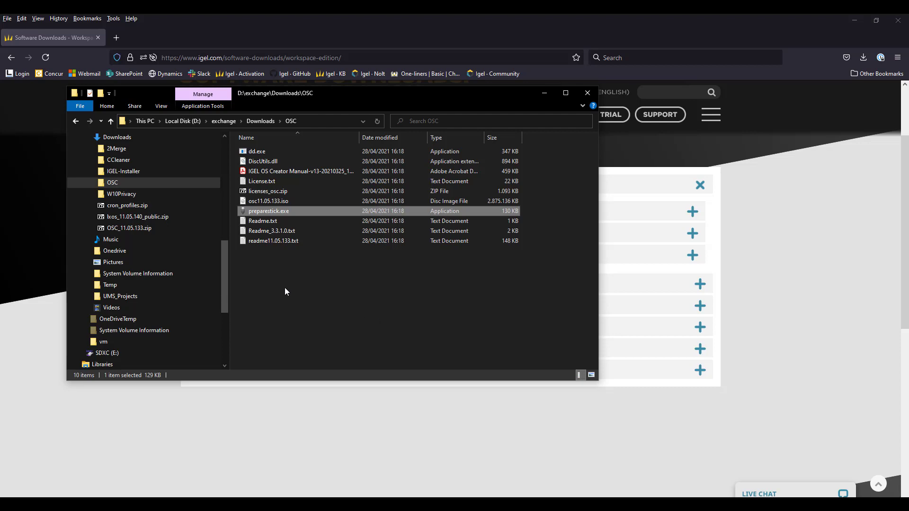
# Step: Switch to the Work-ENPV11 IGEL OS VM and shut it down from its start menu
pyautogui.click(273, 204)
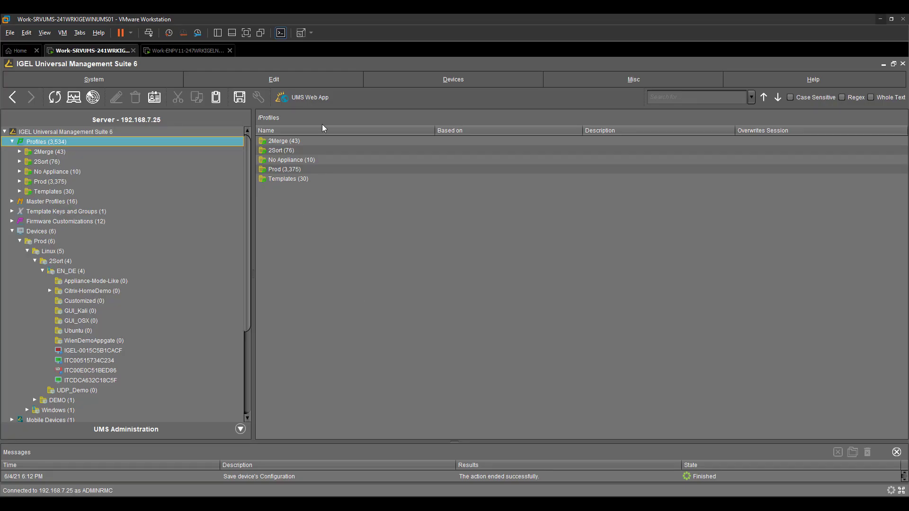
pyautogui.click(60, 29)
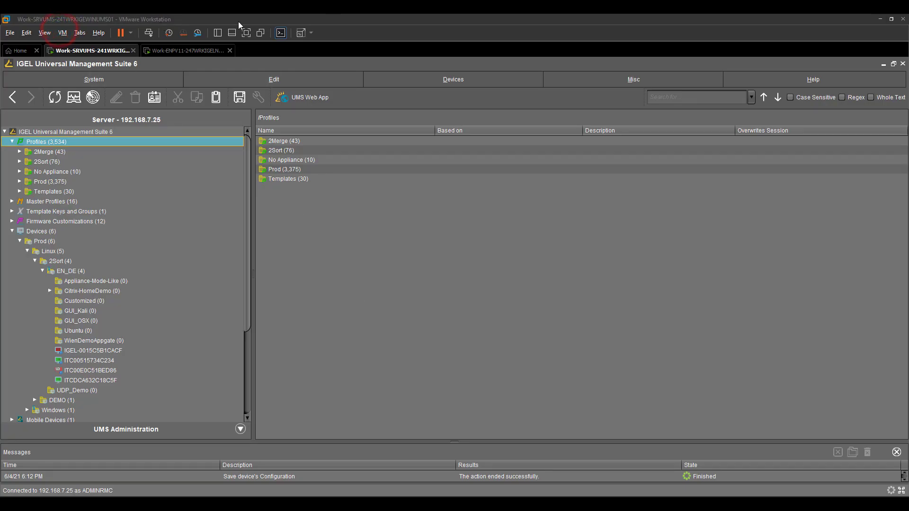
pyautogui.click(180, 51)
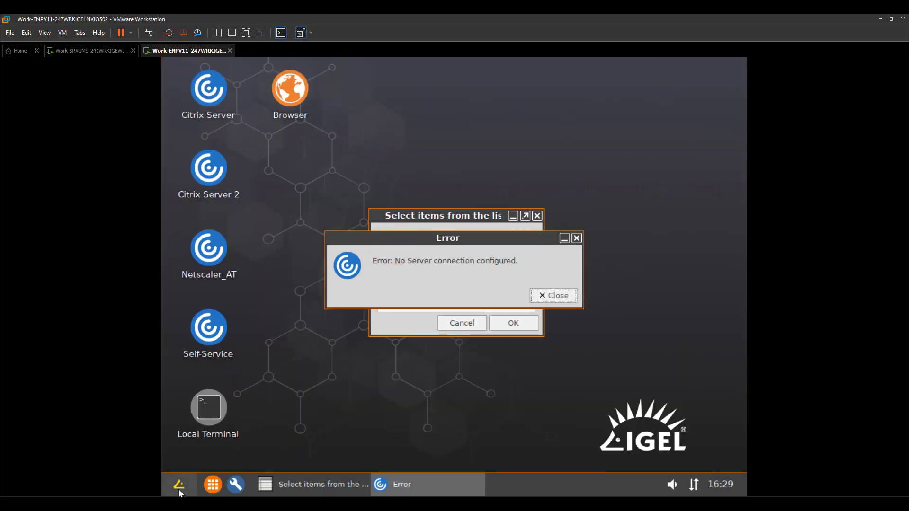
pyautogui.click(179, 485)
pyautogui.click(181, 454)
pyautogui.click(416, 300)
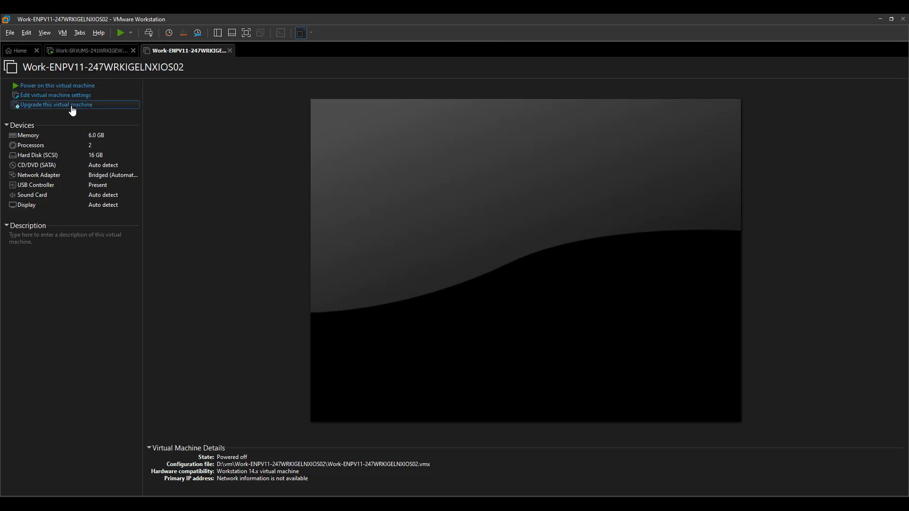
# Step: Set the VM's CD/DVD (SATA) drive to use osc11.05.133.iso from Downloads\OSC
pyautogui.click(68, 95)
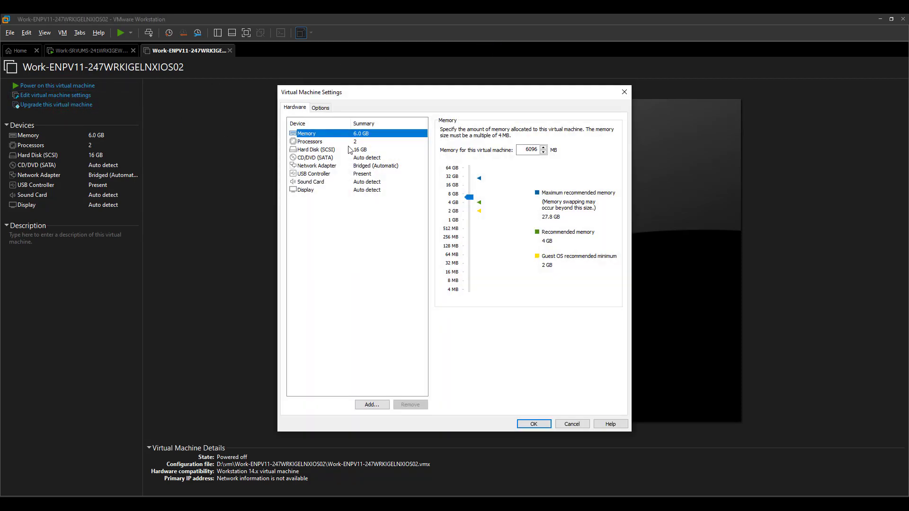
pyautogui.click(347, 157)
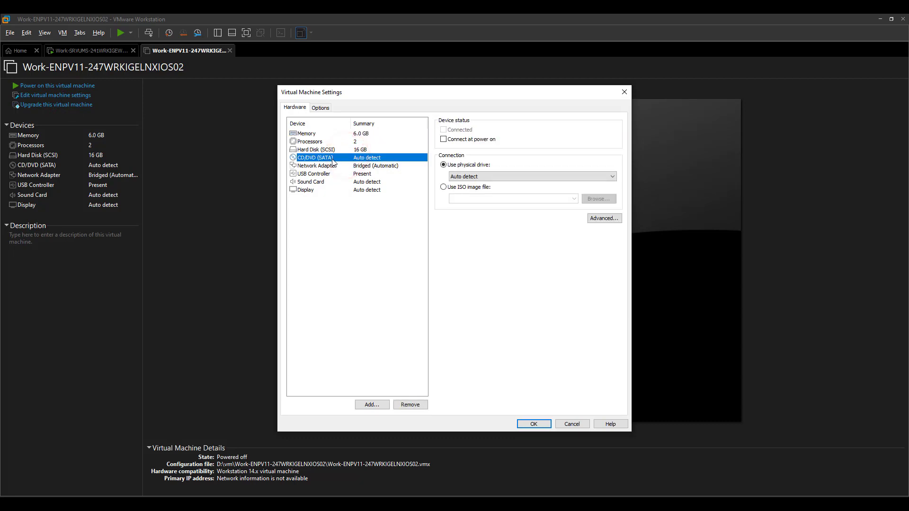
pyautogui.click(452, 187)
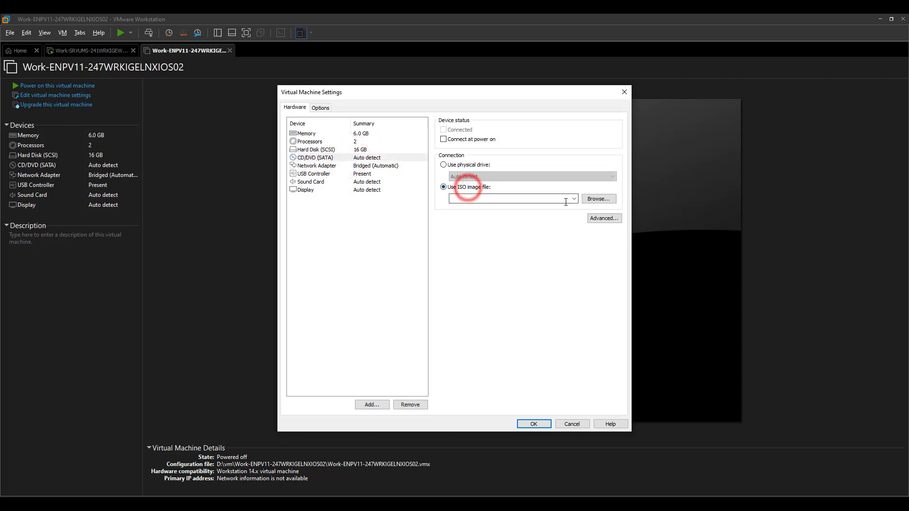
pyautogui.click(598, 201)
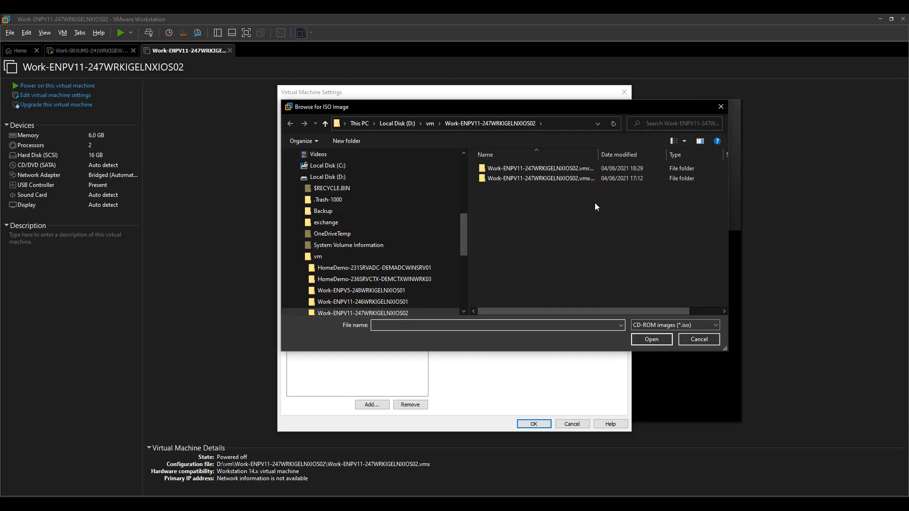
pyautogui.click(298, 253)
pyautogui.scroll(3, 299, 249)
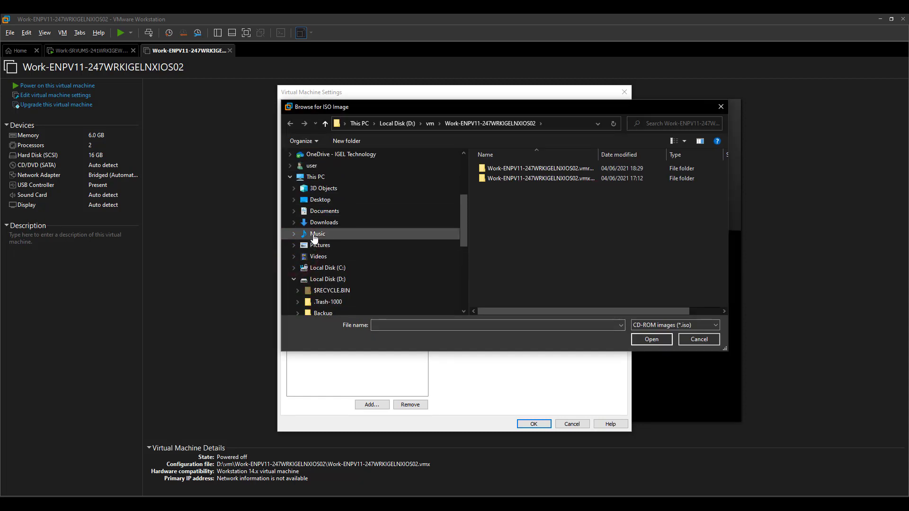
pyautogui.click(319, 223)
pyautogui.doubleClick(510, 180)
pyautogui.click(512, 171)
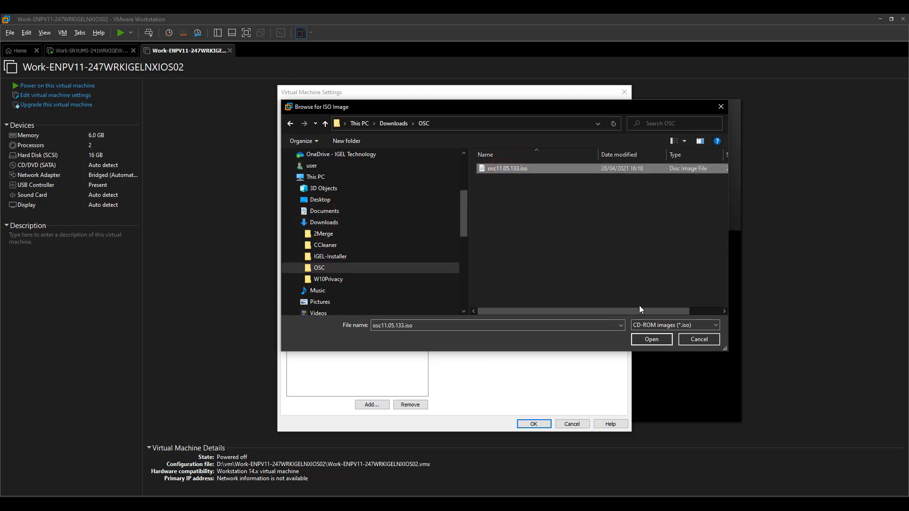
pyautogui.click(651, 340)
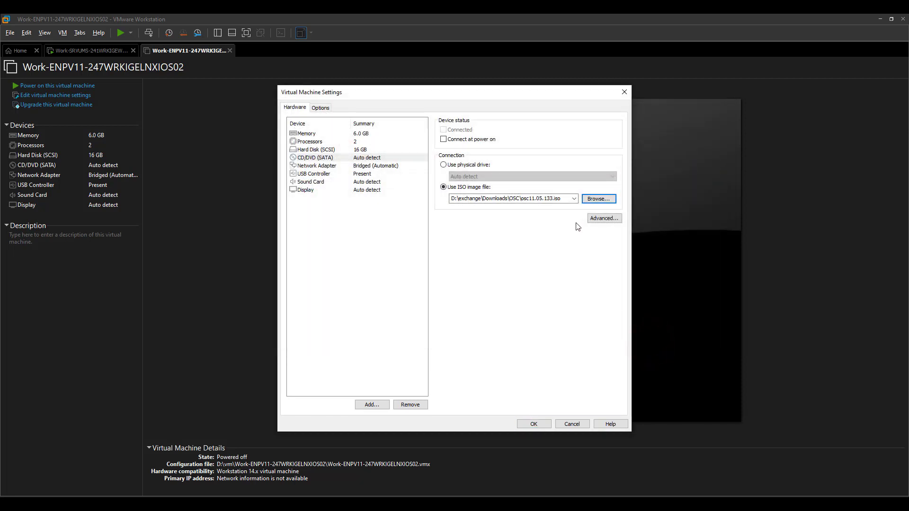
# Step: Enable Connect at power on for the drive and save the VM settings
pyautogui.click(477, 140)
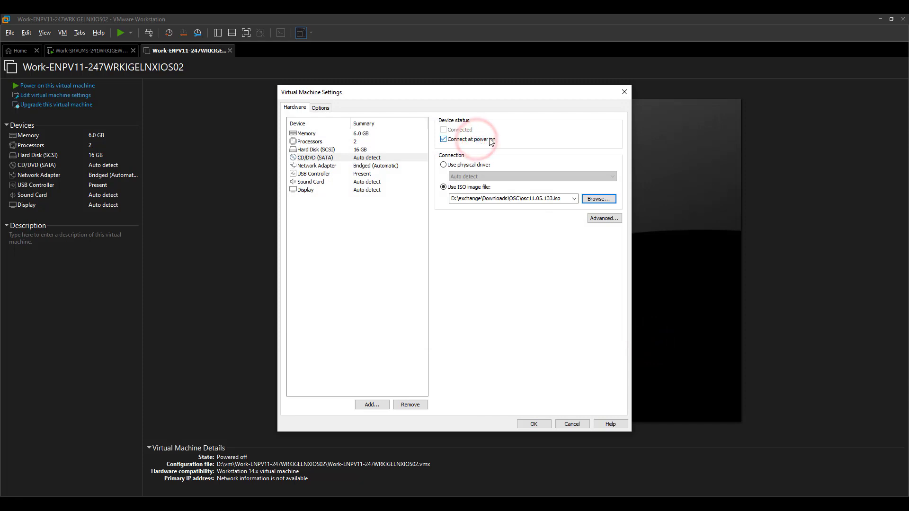
pyautogui.click(494, 34)
pyautogui.click(534, 423)
pyautogui.click(487, 29)
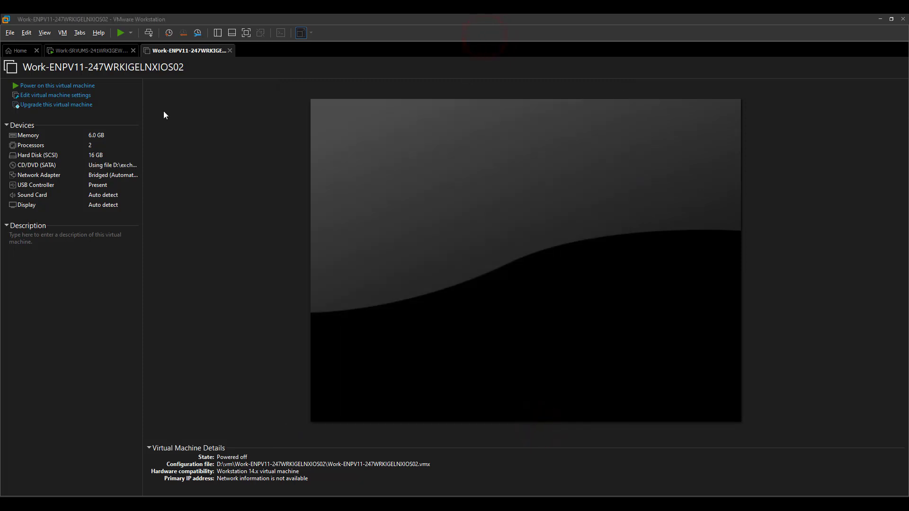
# Step: Power on the VM to firmware and boot from the EFI VMware Virtual SATA CDROM Drive
pyautogui.click(65, 33)
pyautogui.moveTo(72, 44)
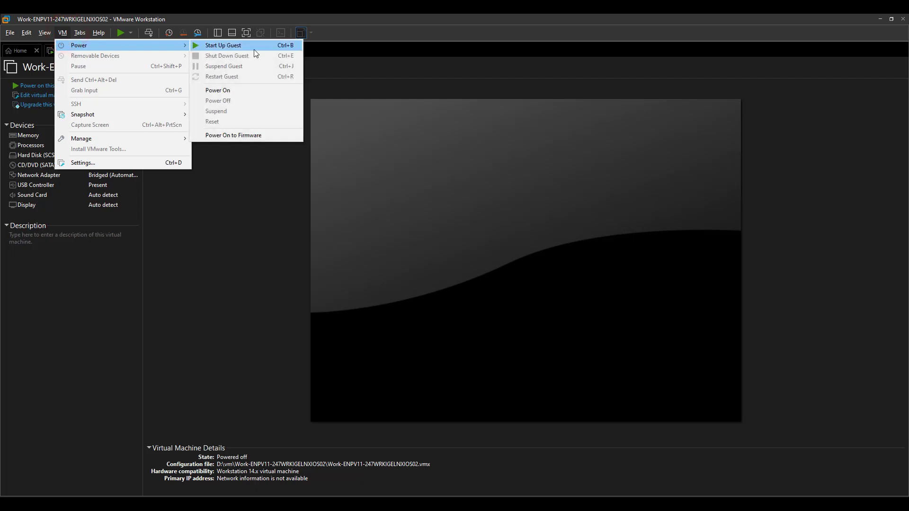
pyautogui.click(261, 135)
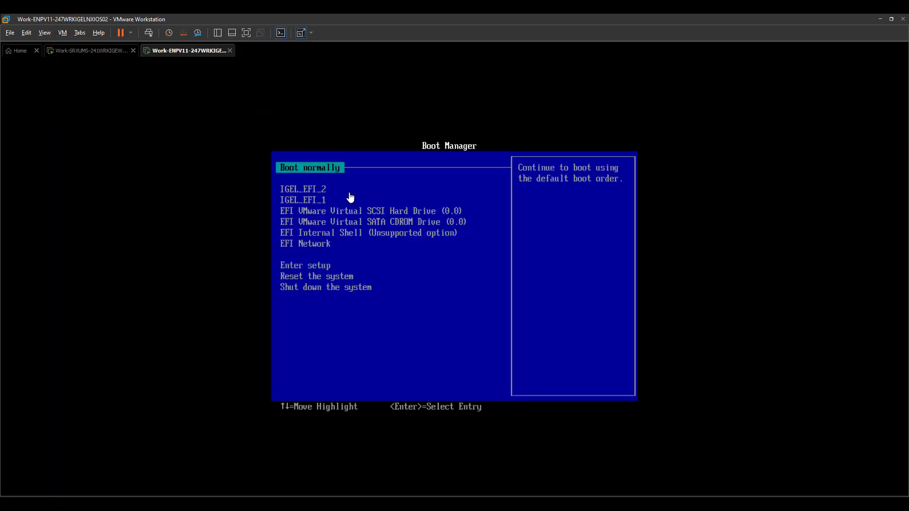
pyautogui.click(350, 196)
pyautogui.press('Down')
pyautogui.press('Down')
pyautogui.press('Down')
pyautogui.press('Down')
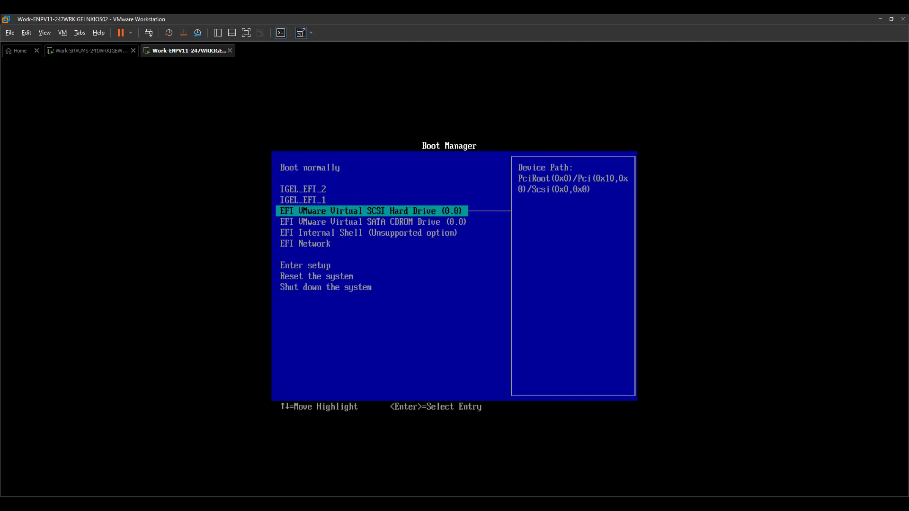
pyautogui.press('Return')
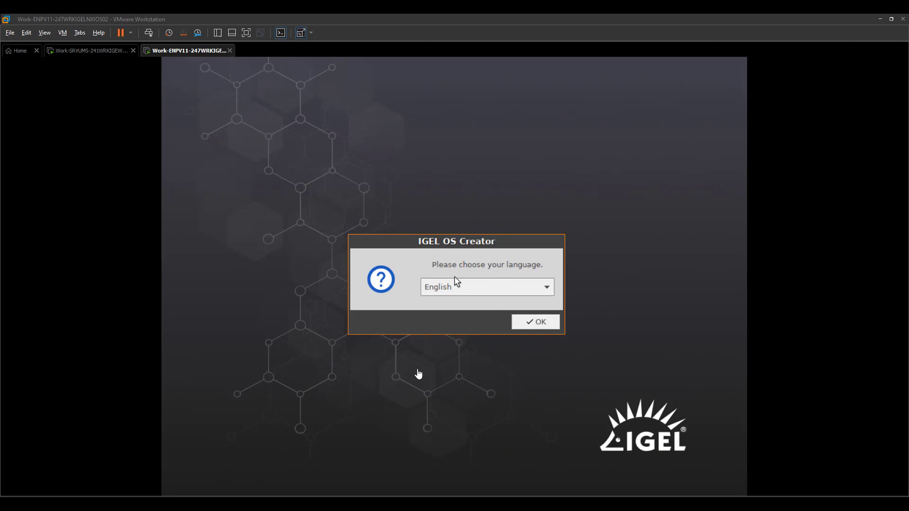
# Step: Accept English as the installer language and review OS Creator's About product and hardware details
pyautogui.click(544, 321)
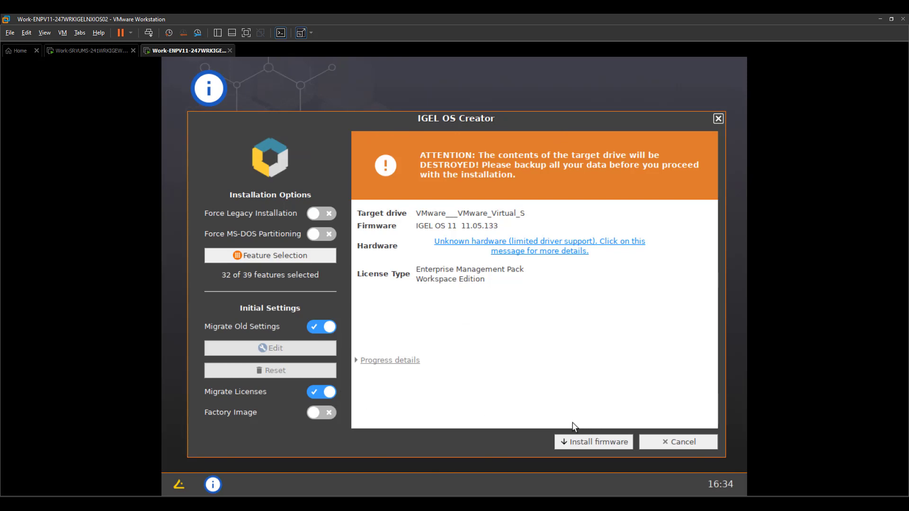
pyautogui.click(183, 488)
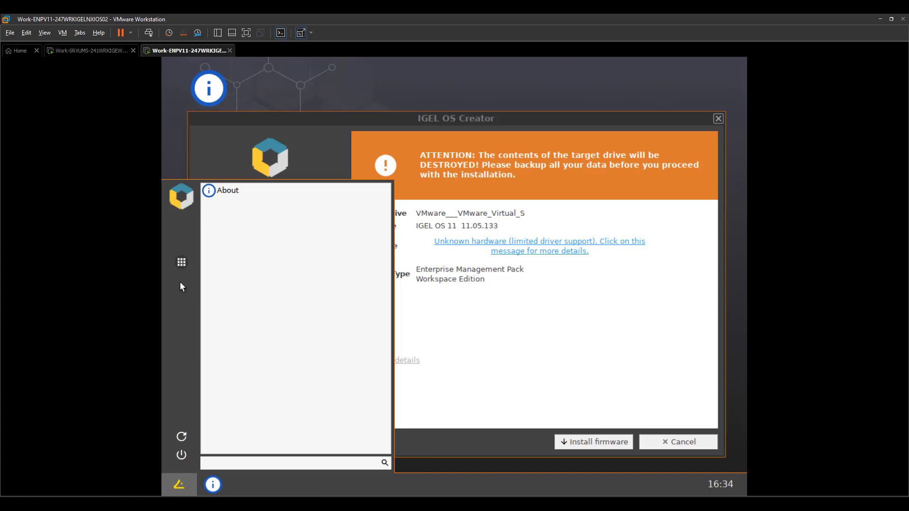
pyautogui.click(227, 191)
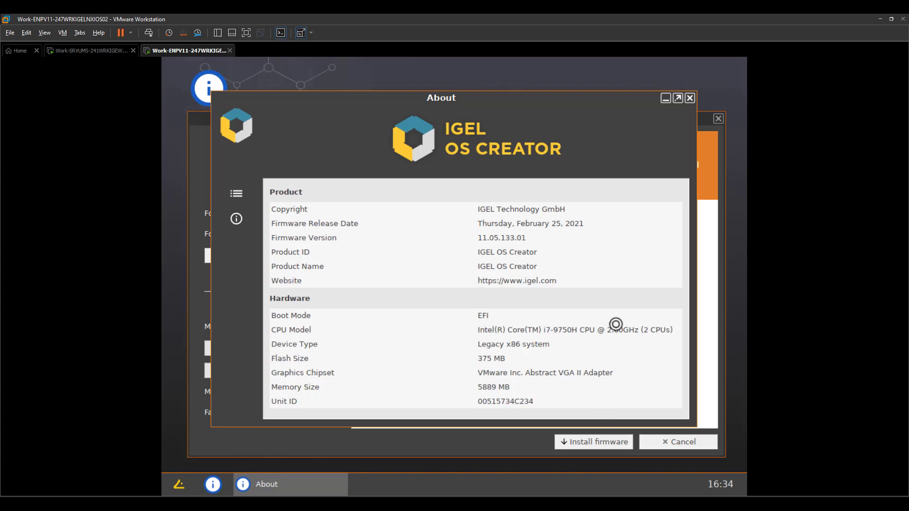
pyautogui.click(690, 96)
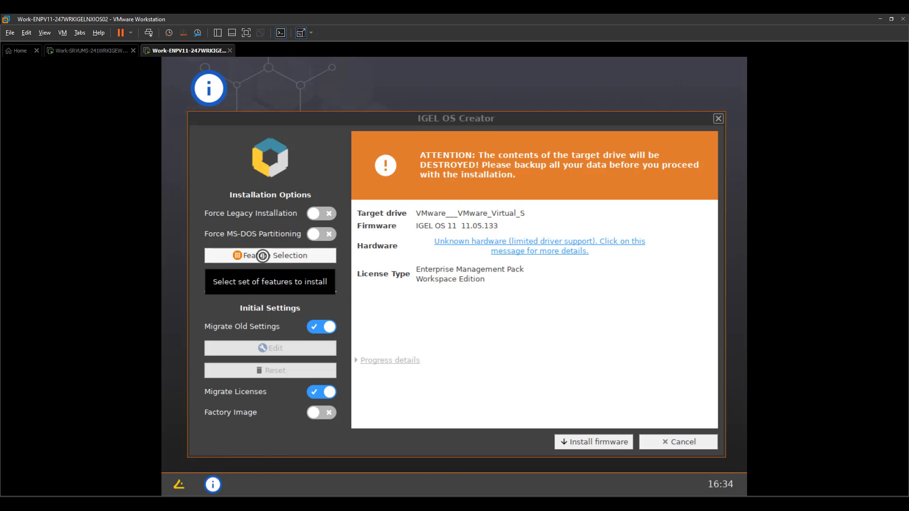
pyautogui.click(263, 255)
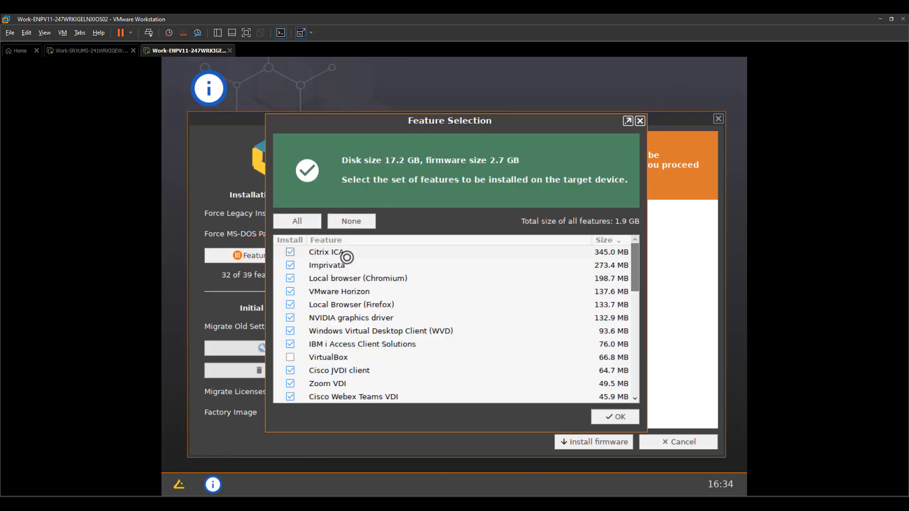
pyautogui.scroll(-3, 346, 265)
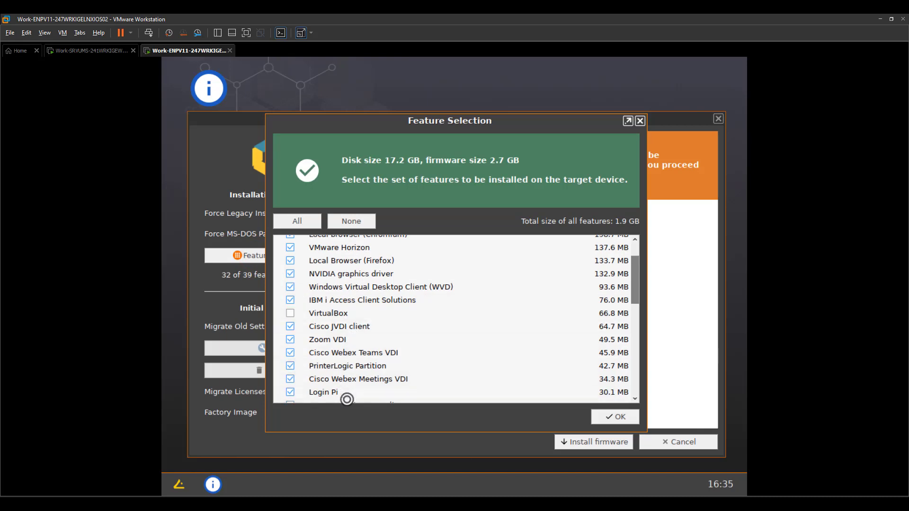
pyautogui.scroll(-5, 346, 390)
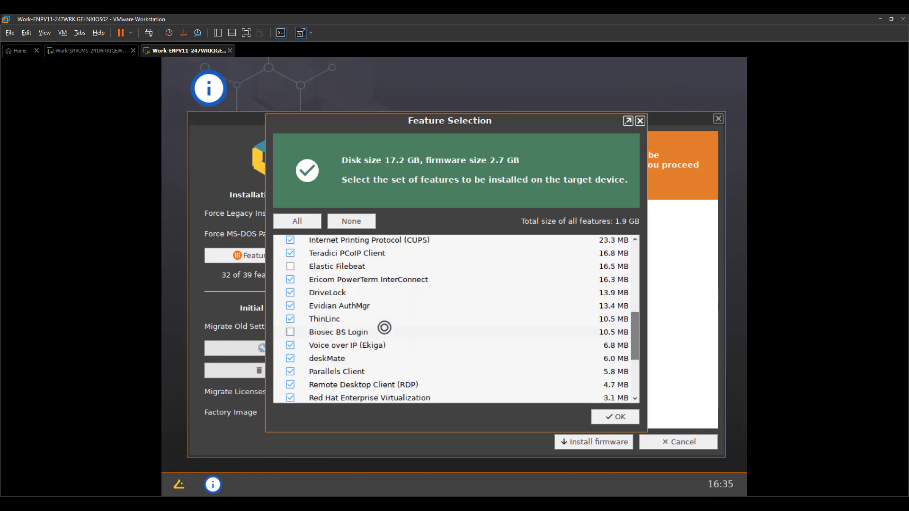
pyautogui.scroll(5, 384, 327)
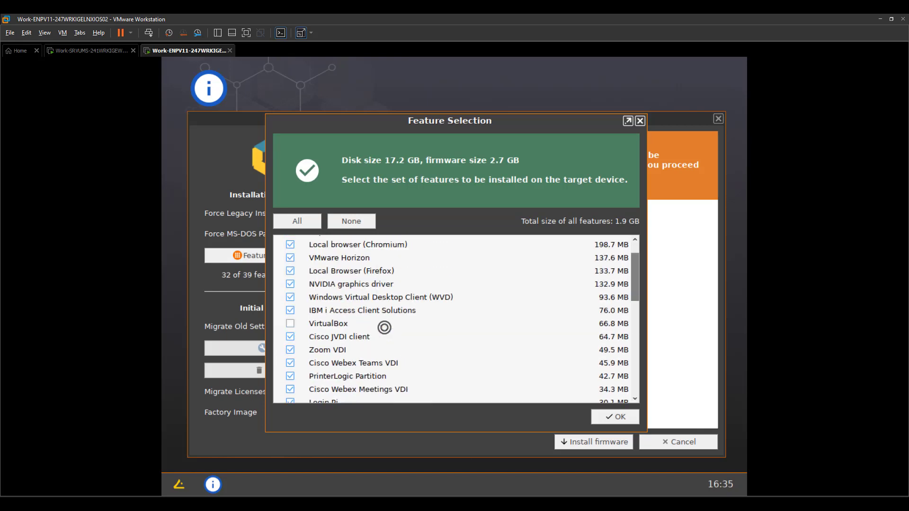
pyautogui.scroll(1, 384, 327)
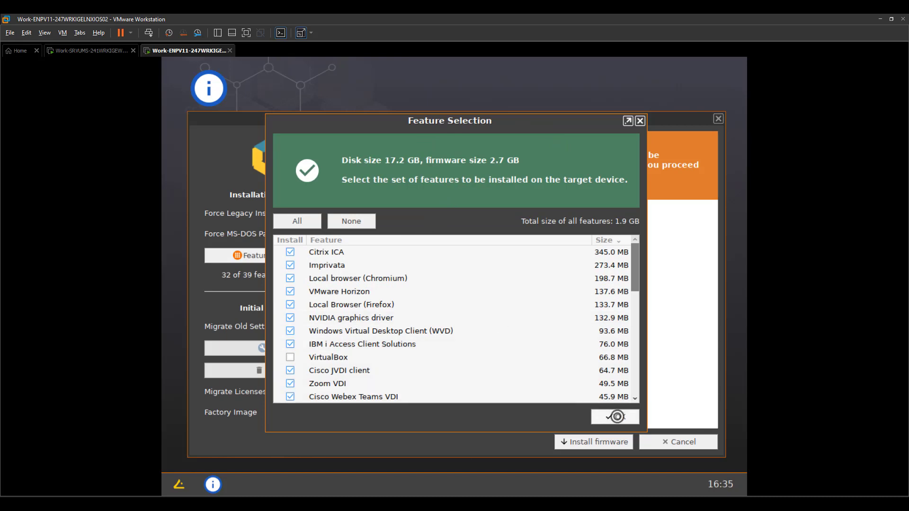
pyautogui.click(615, 416)
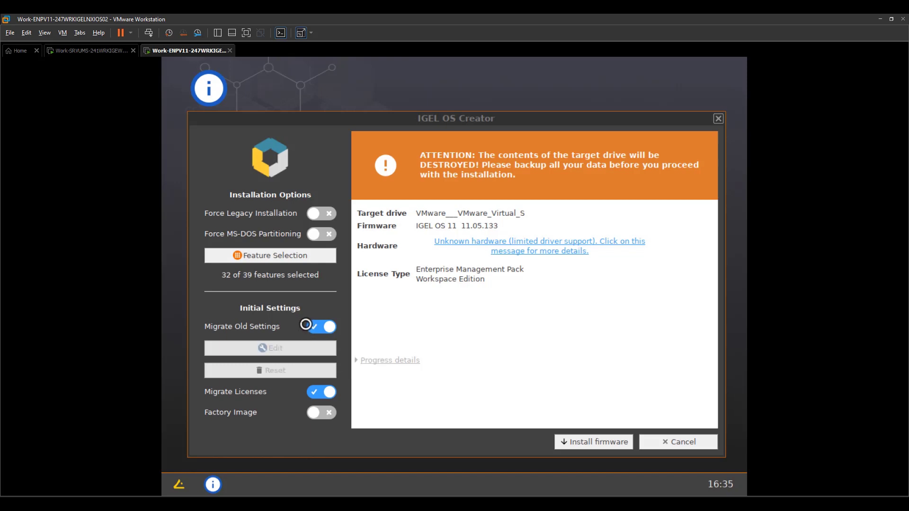
pyautogui.click(306, 325)
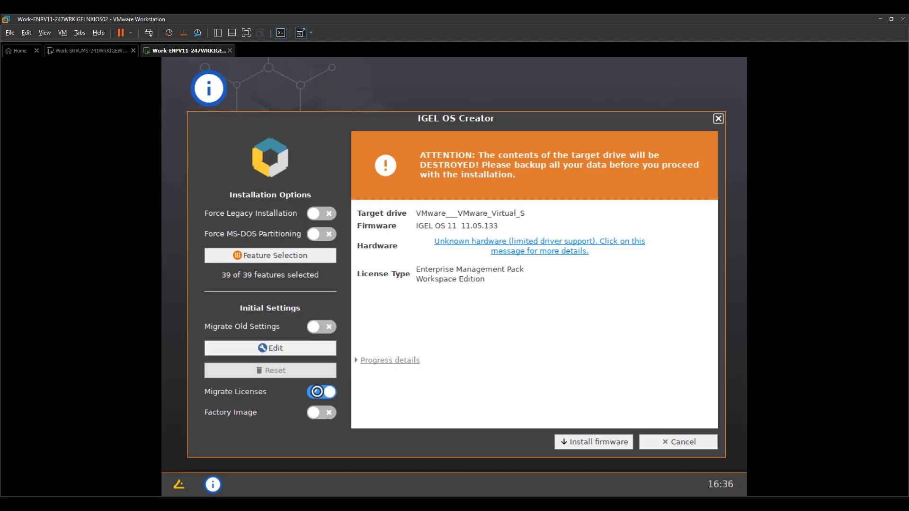
pyautogui.click(316, 392)
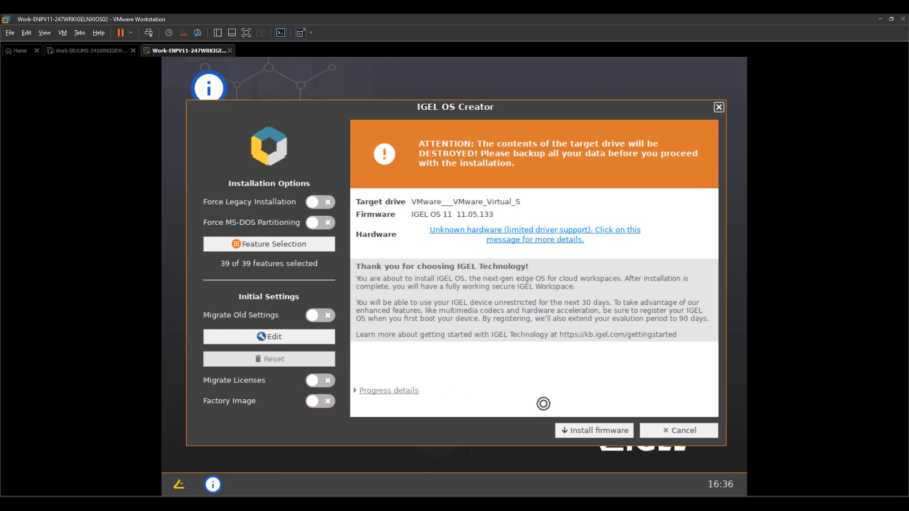
pyautogui.click(327, 379)
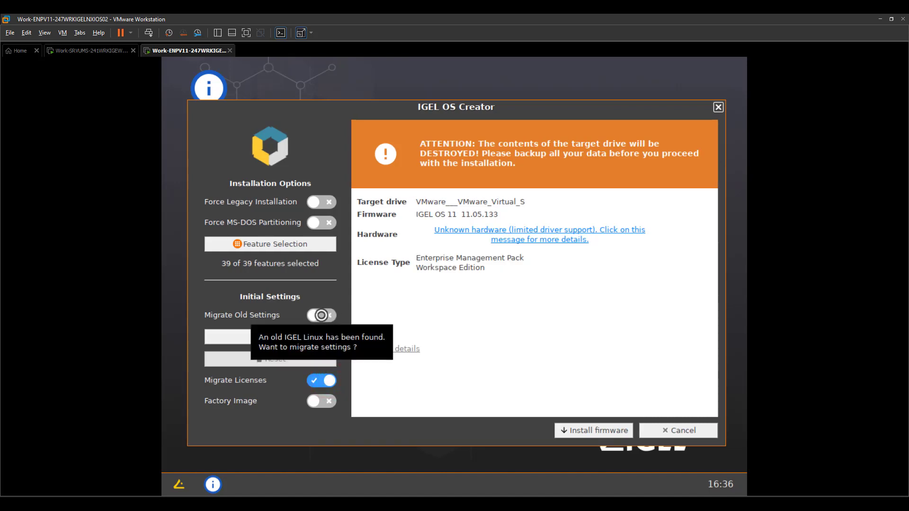
pyautogui.click(322, 315)
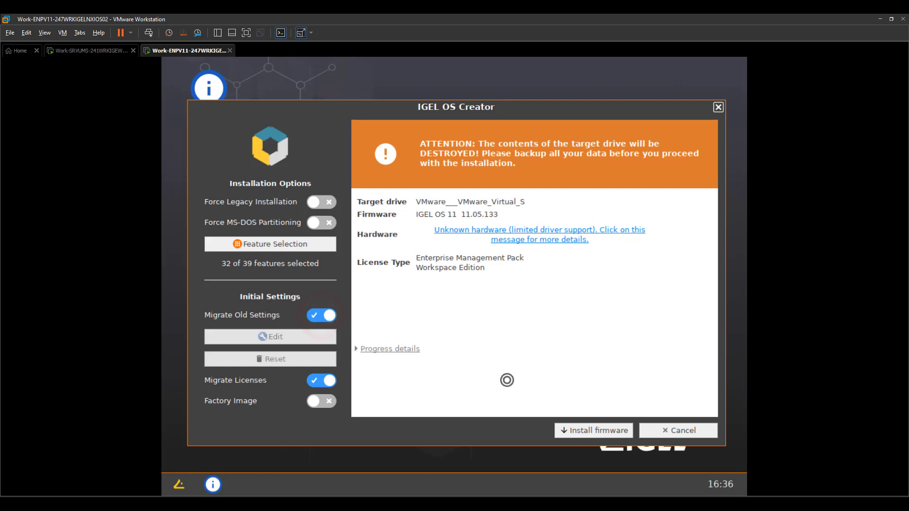
# Step: Install firmware 11.05.133, accepting the EULA and confirming the disk-wipe warning
pyautogui.click(588, 430)
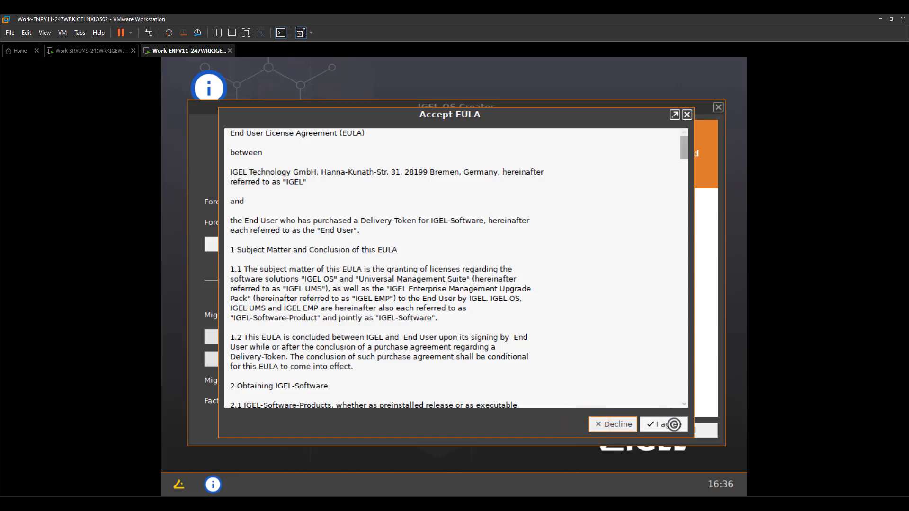
pyautogui.click(673, 424)
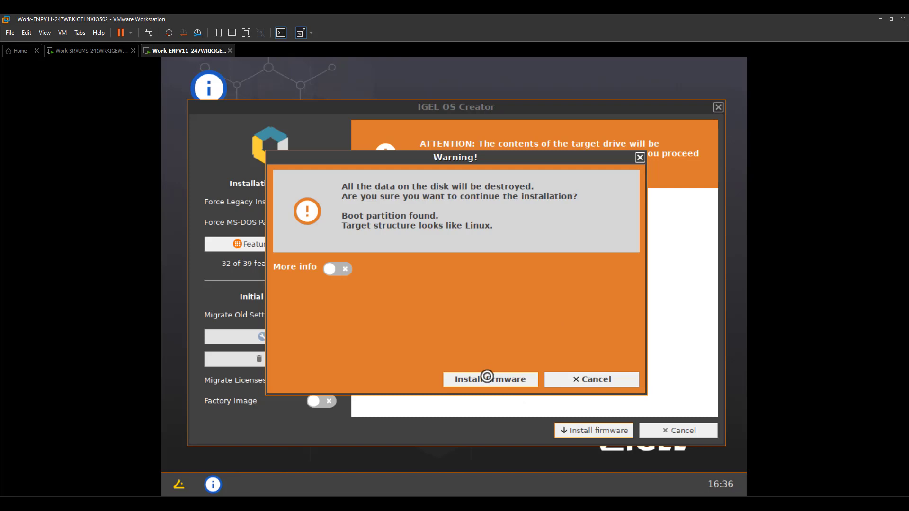
pyautogui.click(487, 378)
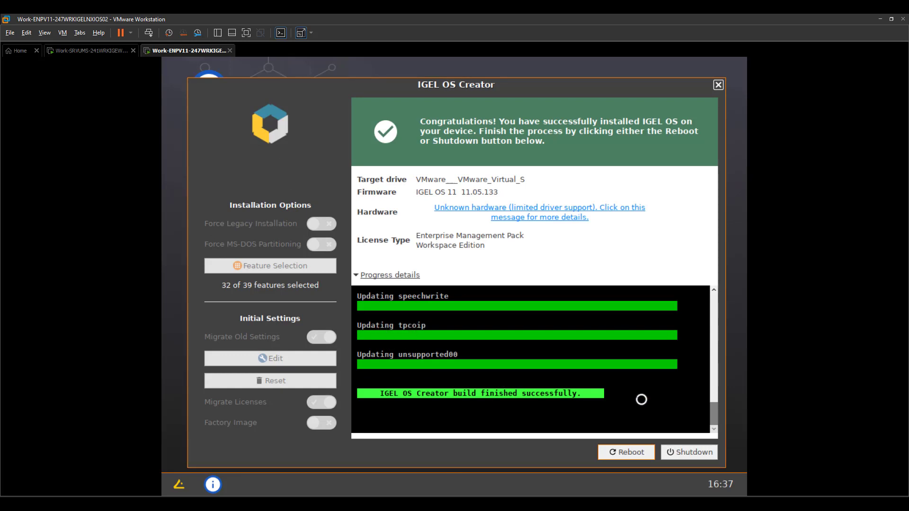
# Step: Reboot past the remove-CD notice, then move the Apply changes prompt aside to reveal the Error dialog
pyautogui.click(647, 456)
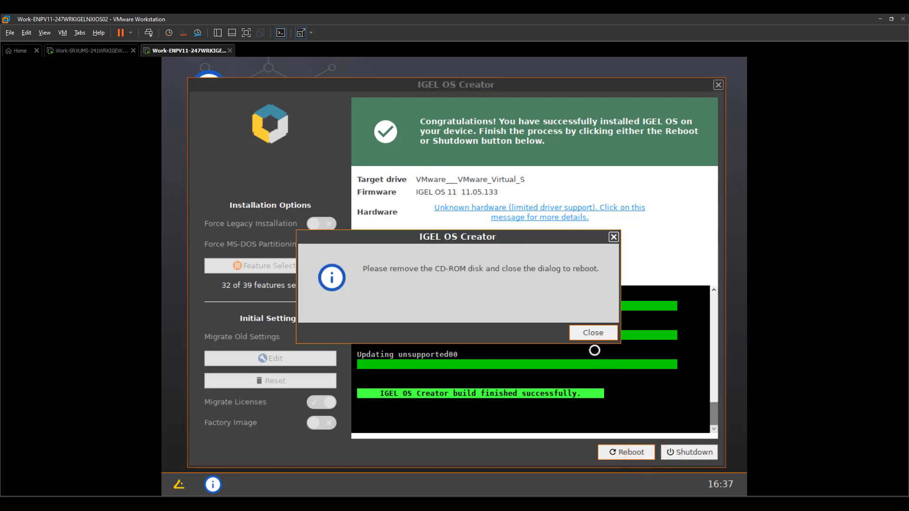
pyautogui.click(595, 333)
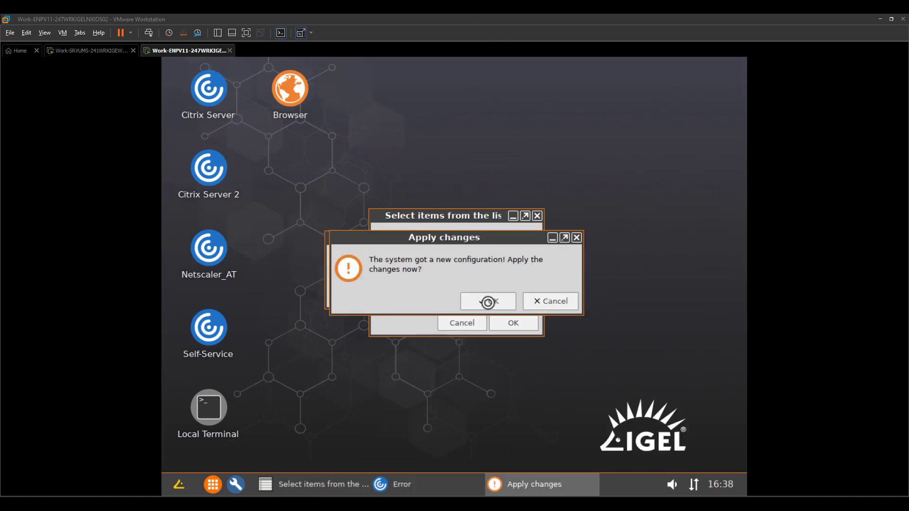
pyautogui.moveTo(391, 238); pyautogui.dragTo(386, 287)
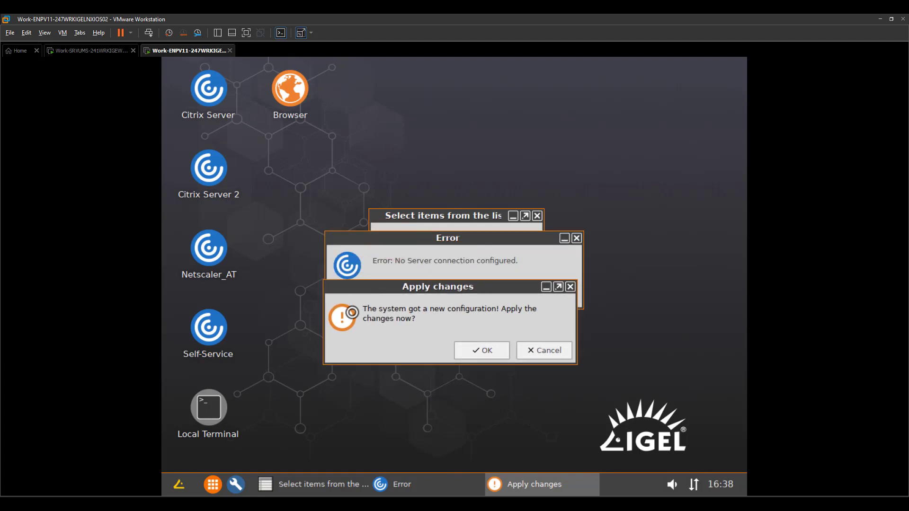